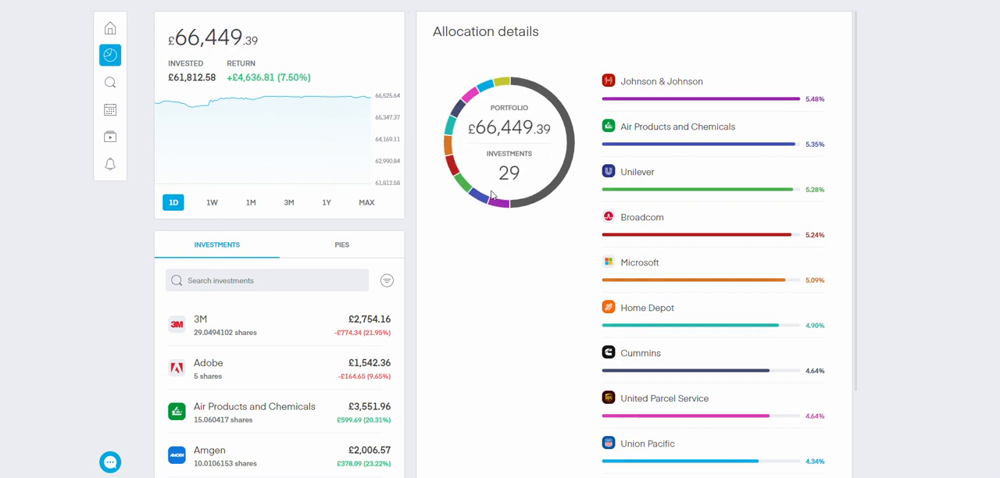
Review the holdings in the brokerage portfolio's investment list, opening the iShares MSCI World Islamic (Dist) details along the way
scroll(285, 386, "down", 6)
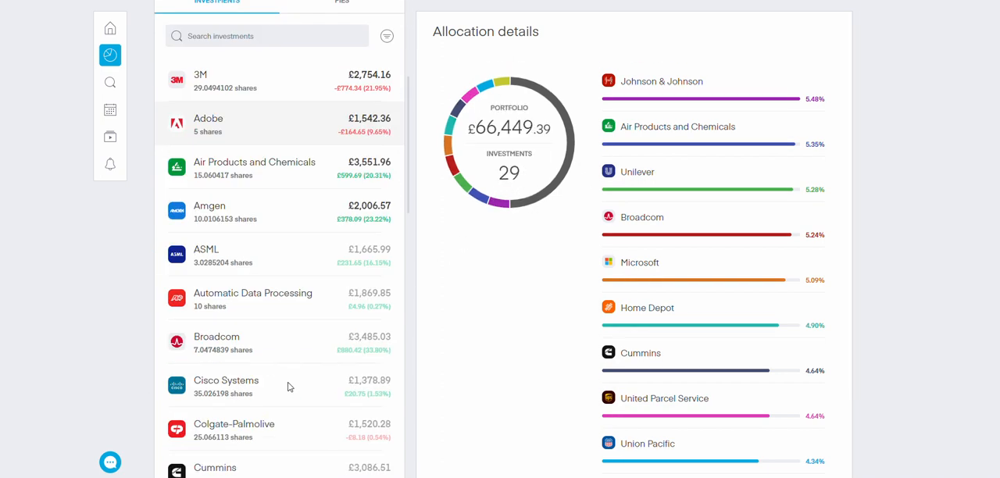
left_click(291, 381)
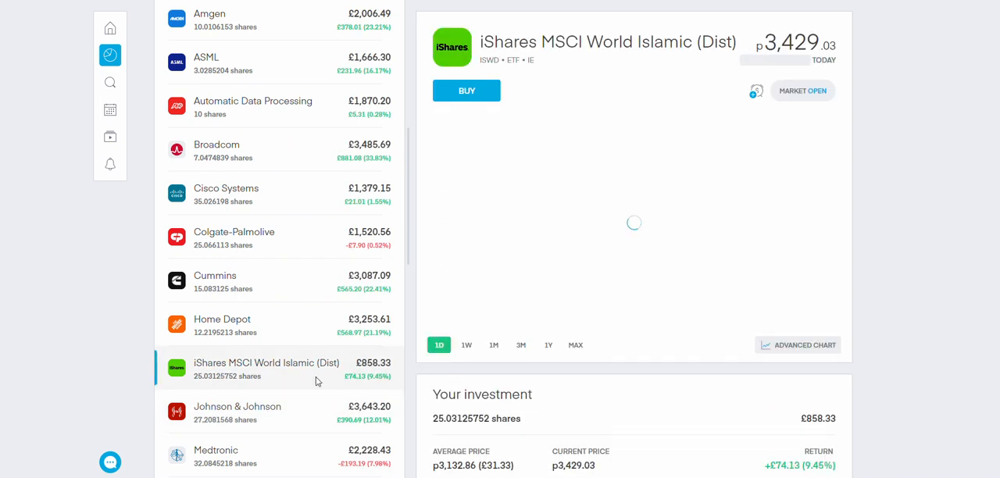
scroll(334, 382, "up", 6)
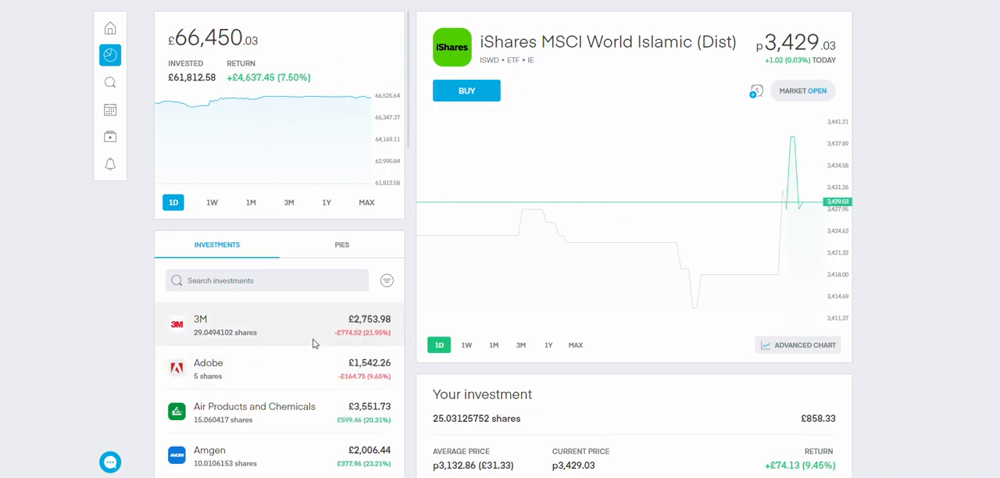
scroll(313, 344, "down", 5)
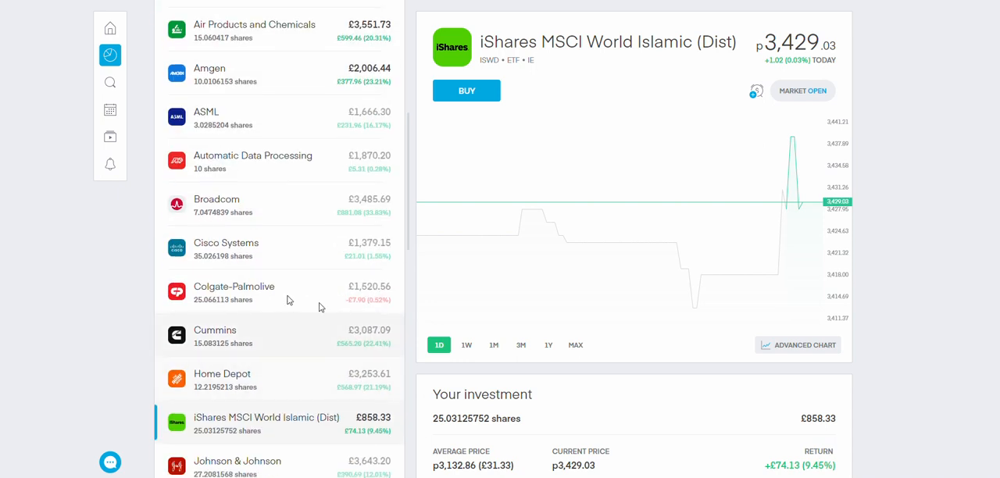
scroll(292, 353, "down", 2)
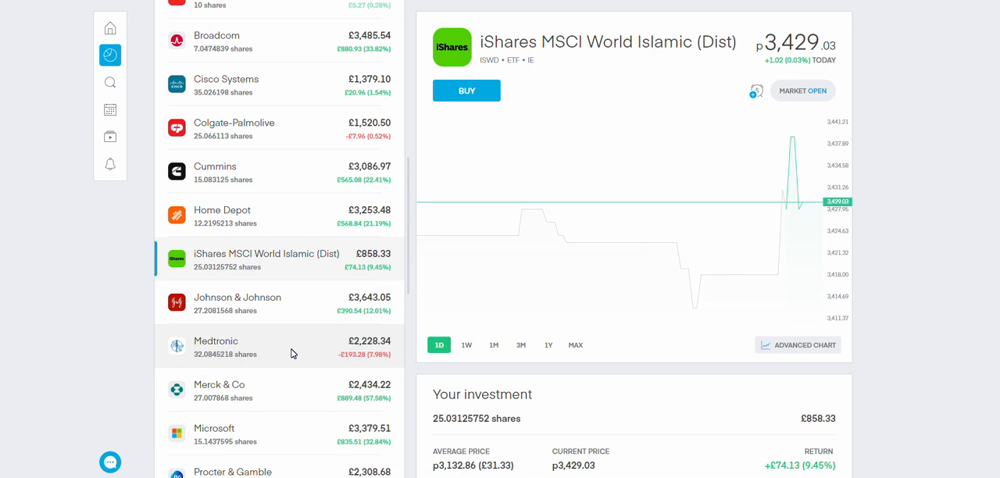
scroll(235, 387, "down", 3)
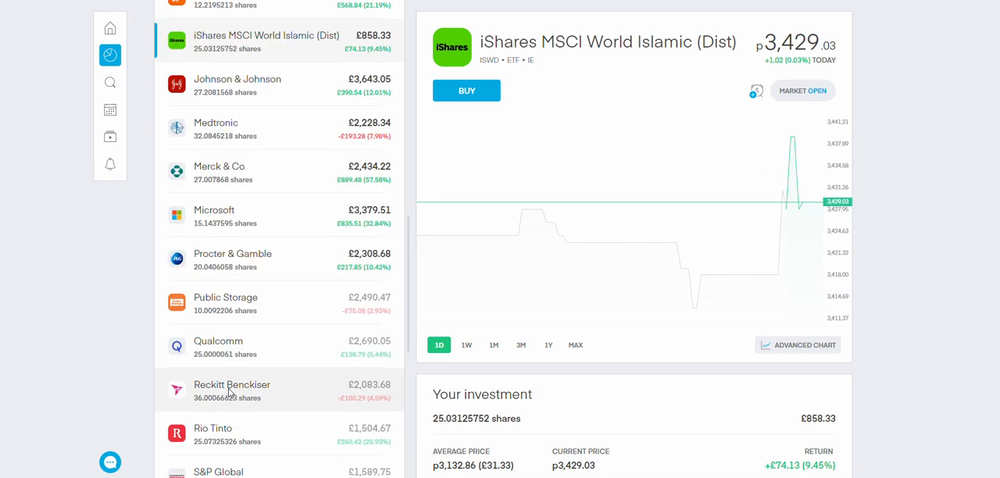
scroll(230, 393, "up", 6)
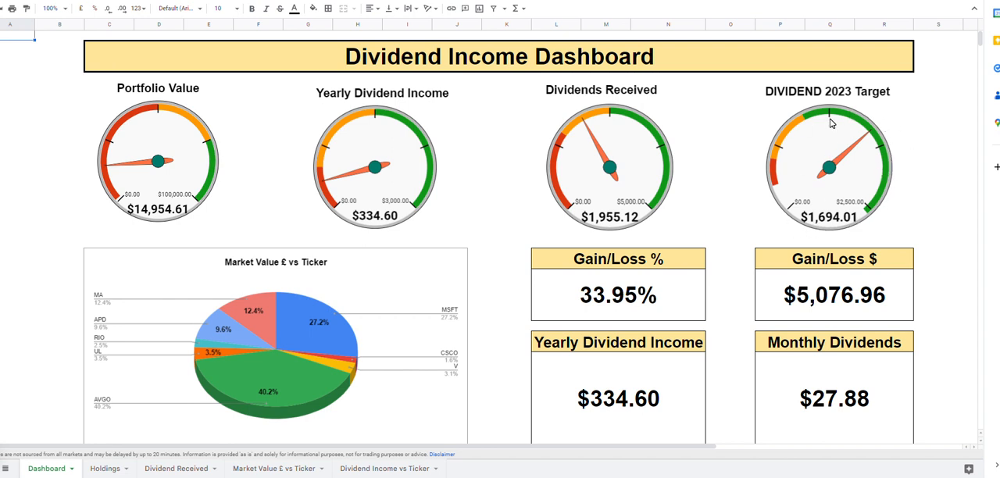
Review the gauges, market value pie chart and summary boxes on the Dividend Income Dashboard
scroll(380, 246, "down", 1)
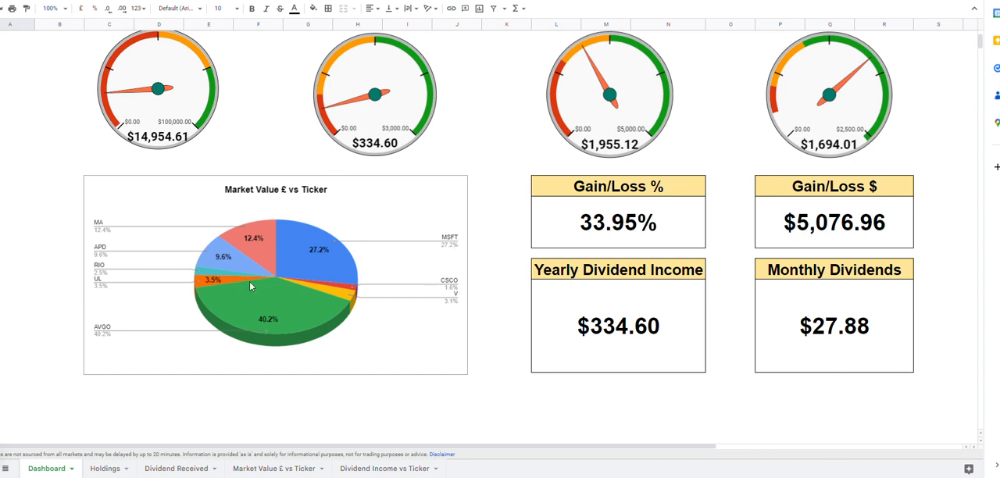
scroll(404, 270, "up", 1)
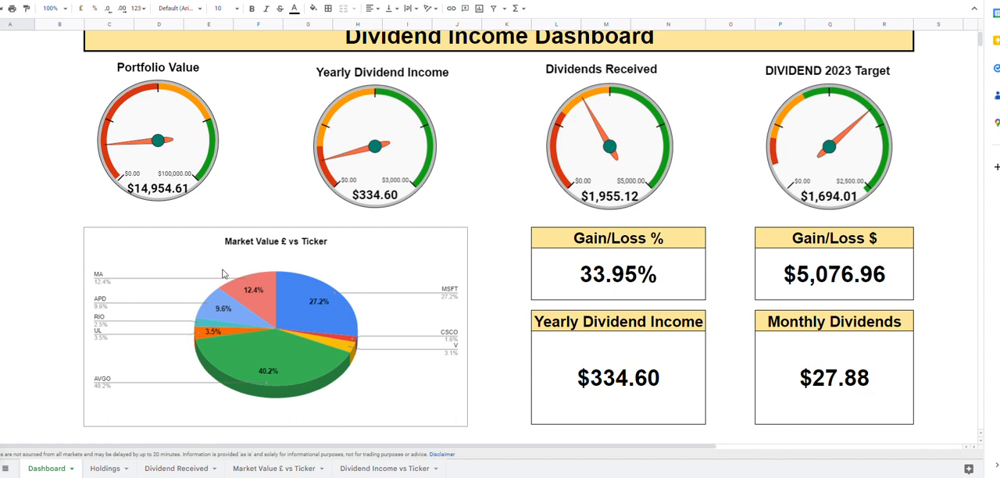
scroll(677, 99, "up", 1)
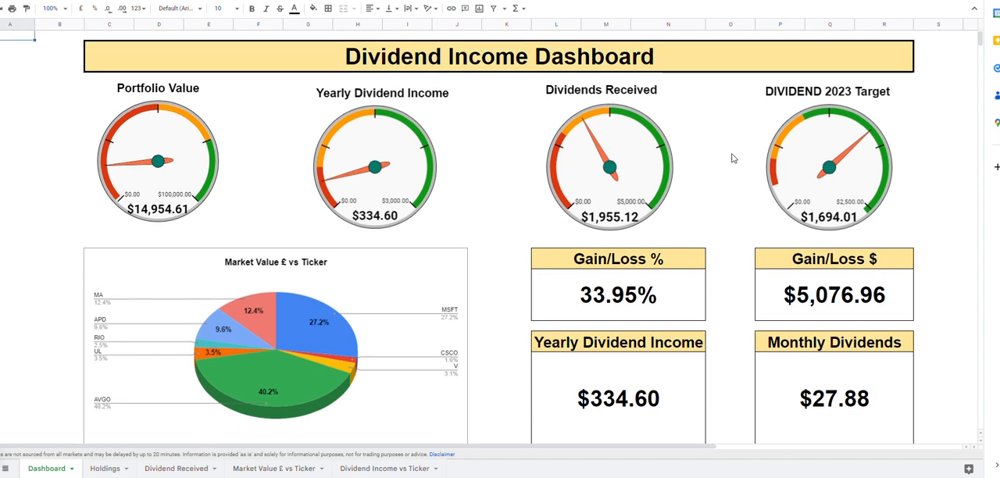
On the Holdings sheet, left-align the tickers from MSFT to MA
left_click(108, 468)
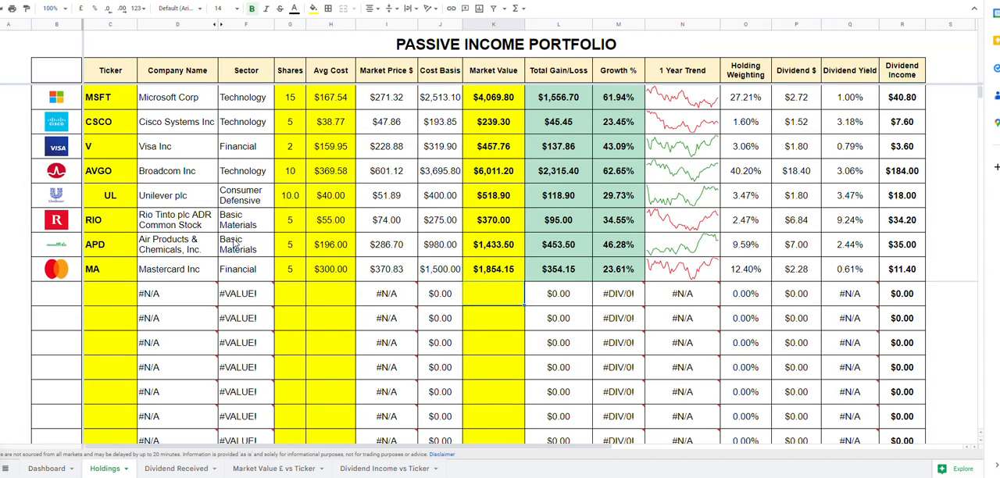
left_click_drag(104, 100, 101, 275)
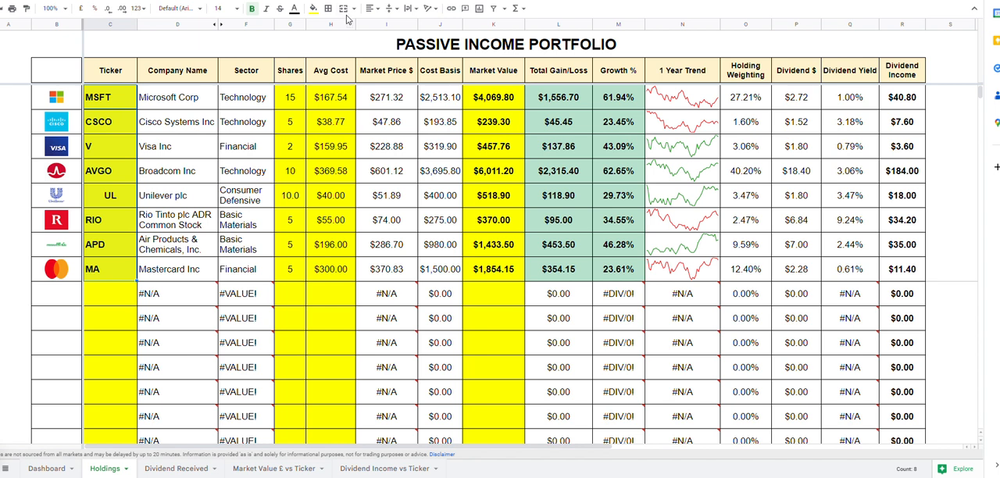
left_click(372, 7)
left_click(371, 31)
left_click(230, 303)
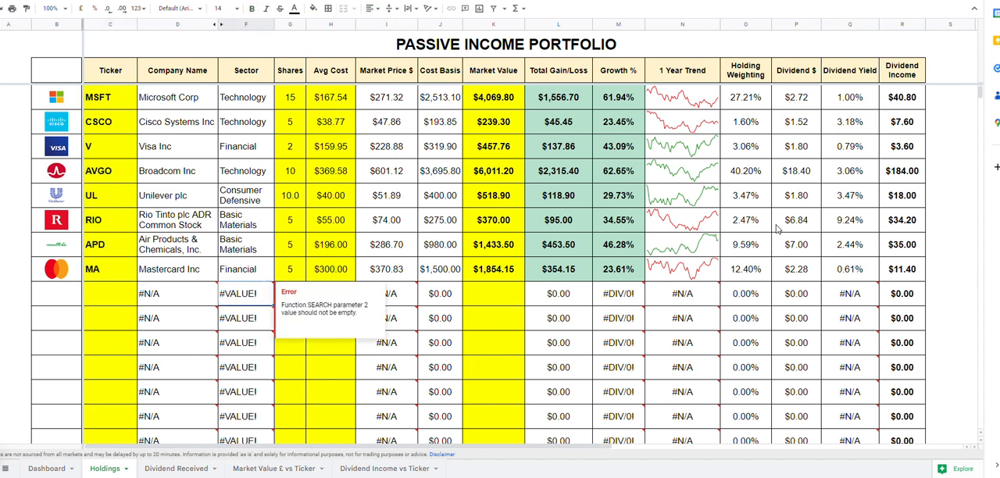
left_click(508, 299)
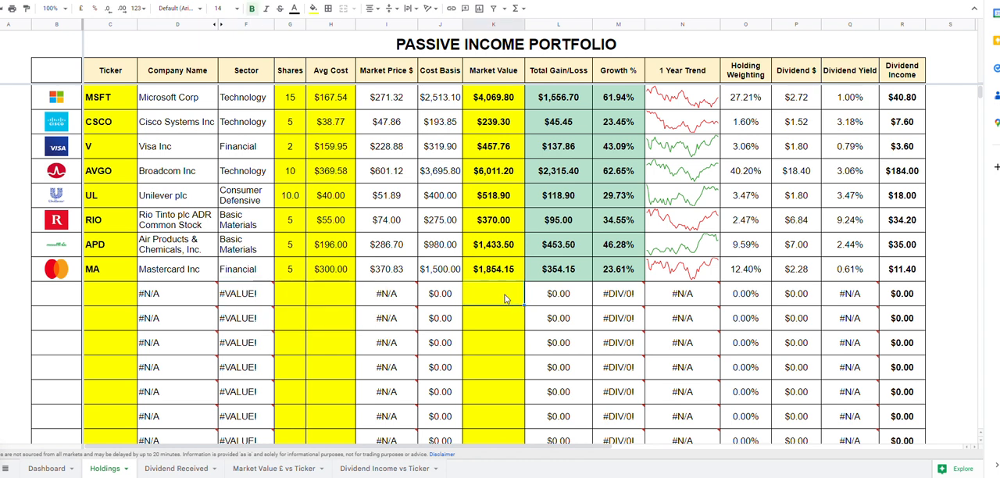
Enter the ticker APD in the first empty row below MA
left_click(112, 301)
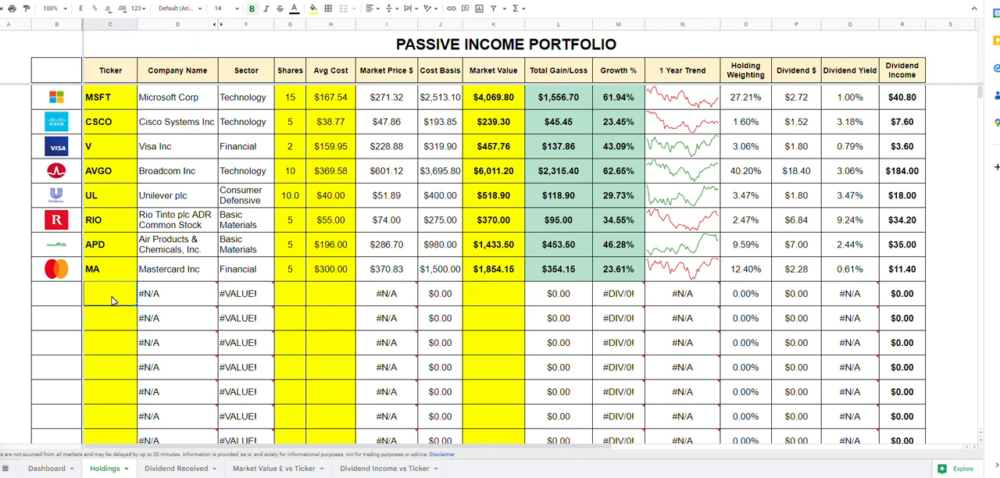
type("a")
key("BackSpace")
type("APD")
key("Return")
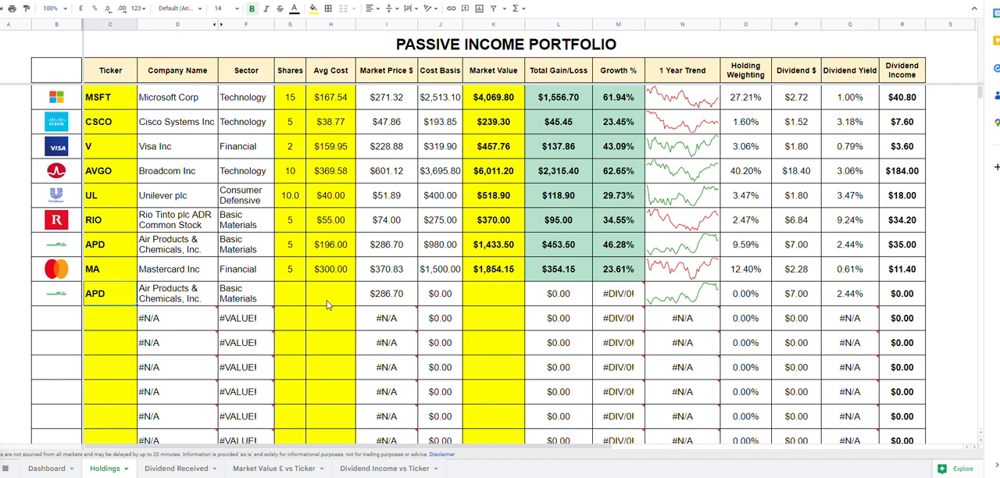
left_click(302, 298)
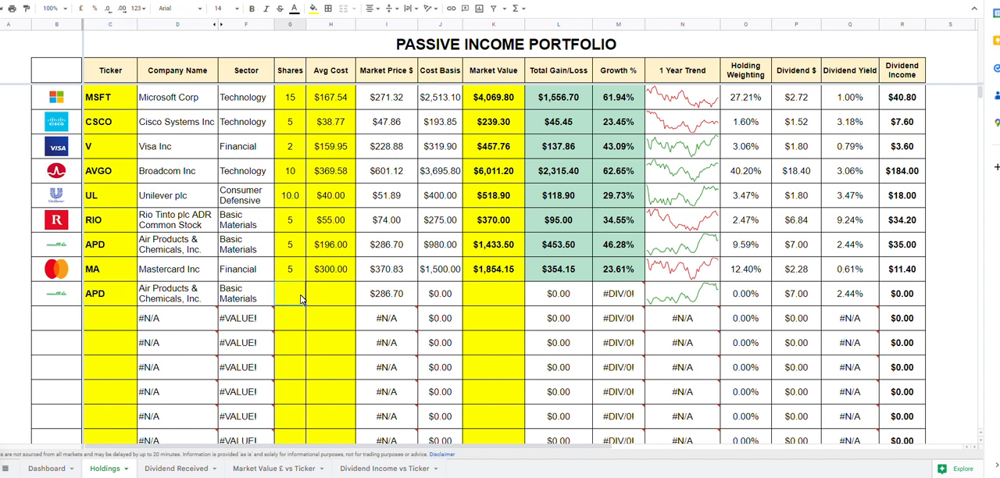
Set the ticker in the row directly below MA to ADP
left_click(121, 297)
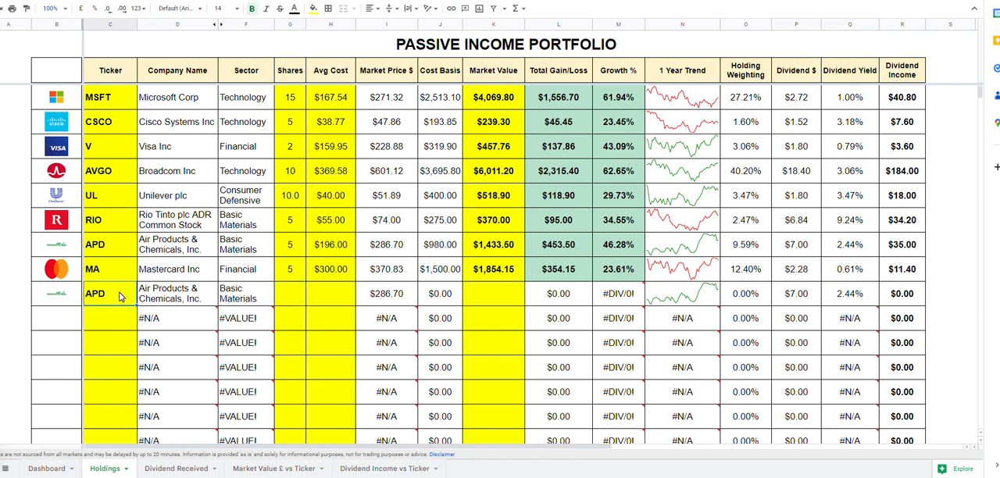
type("A")
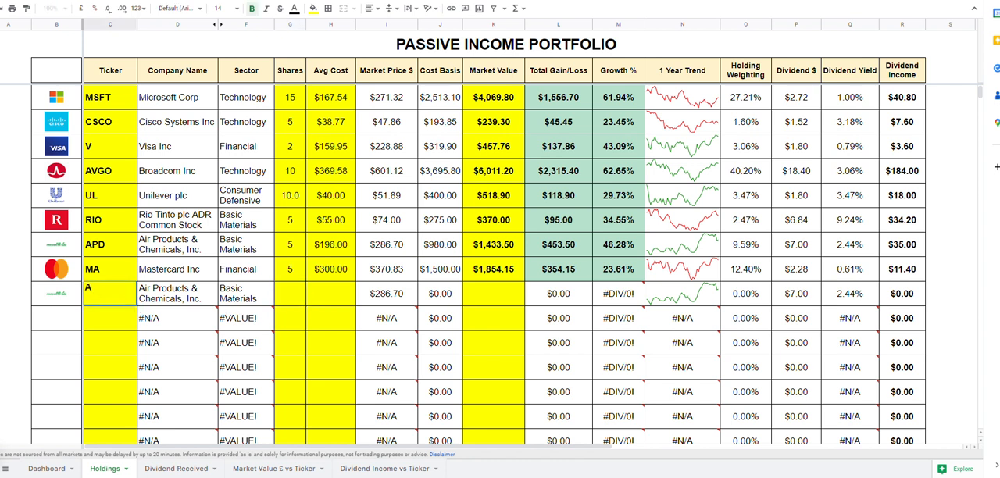
type("DP")
key("Return")
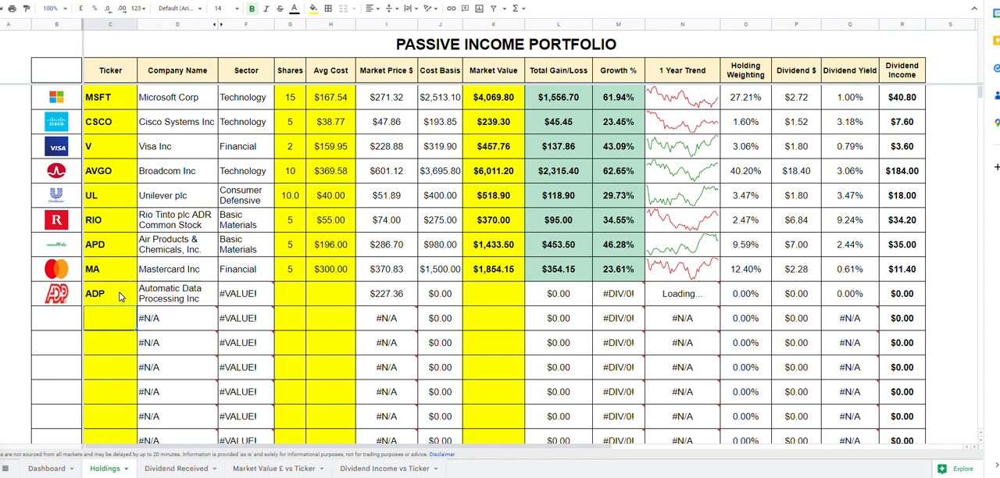
left_click(257, 303)
left_click(88, 244)
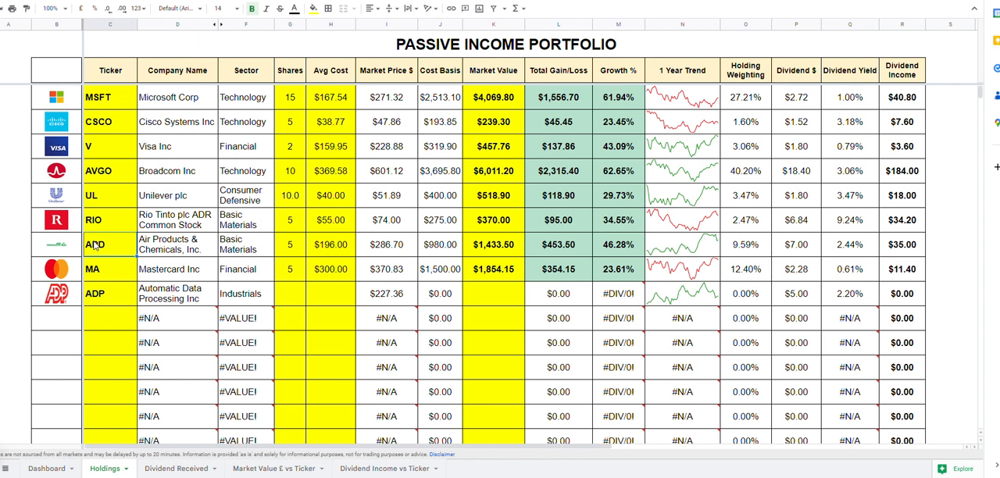
For the ADP holding, enter 5 shares at an average cost of $200
left_click(296, 303)
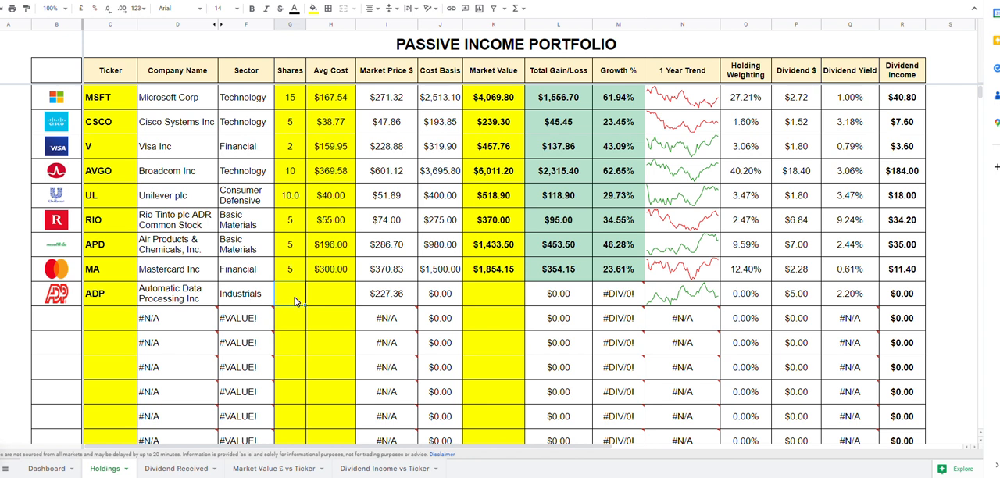
type("5")
left_click(338, 296)
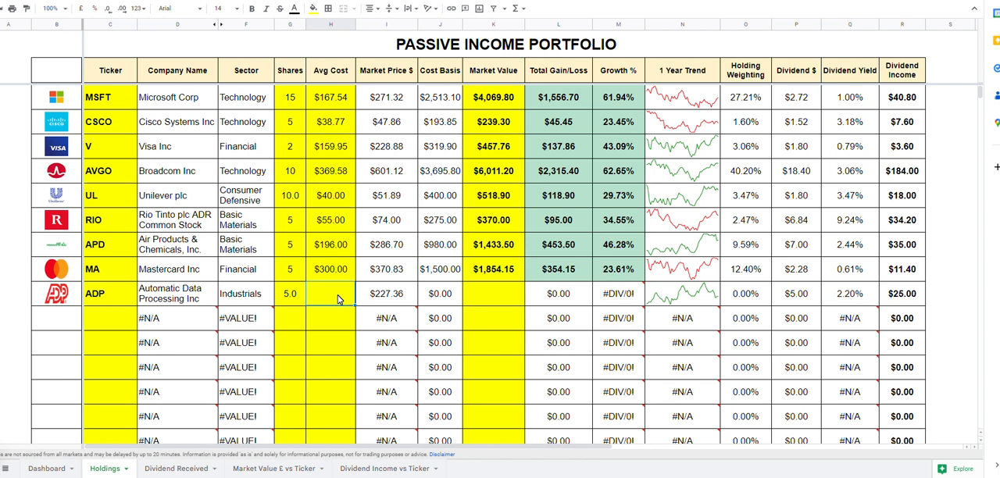
type("200")
key("Return")
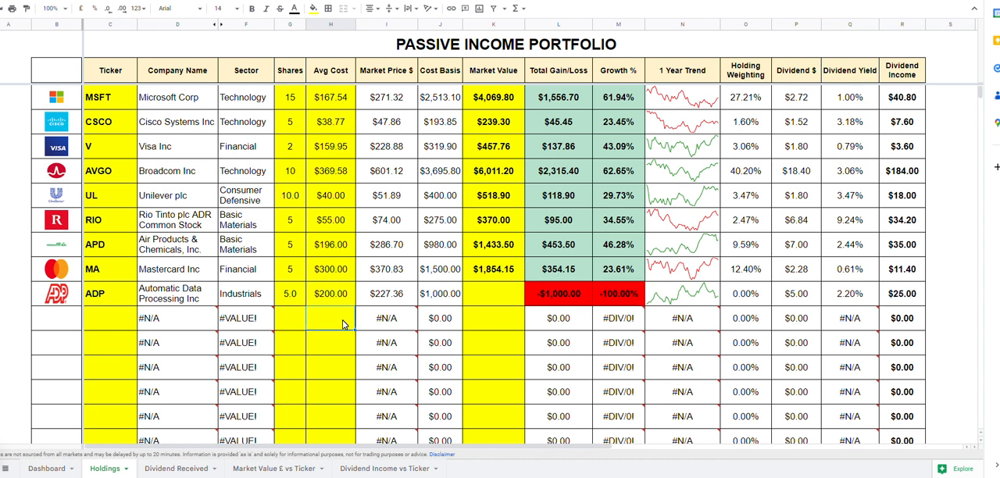
Fill the Market Value formula from the MA row down to the ADP row and check the Dashboard sheet
left_click(483, 277)
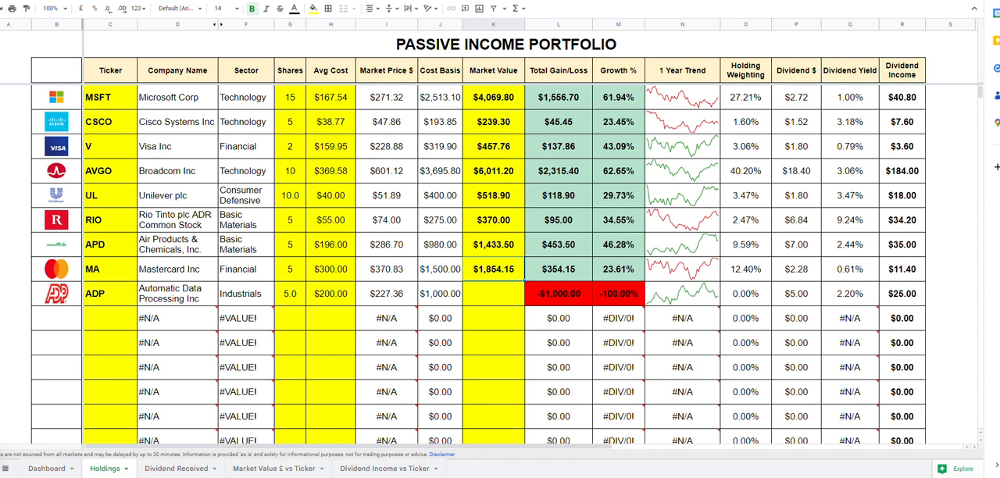
left_click_drag(524, 281, 523, 296)
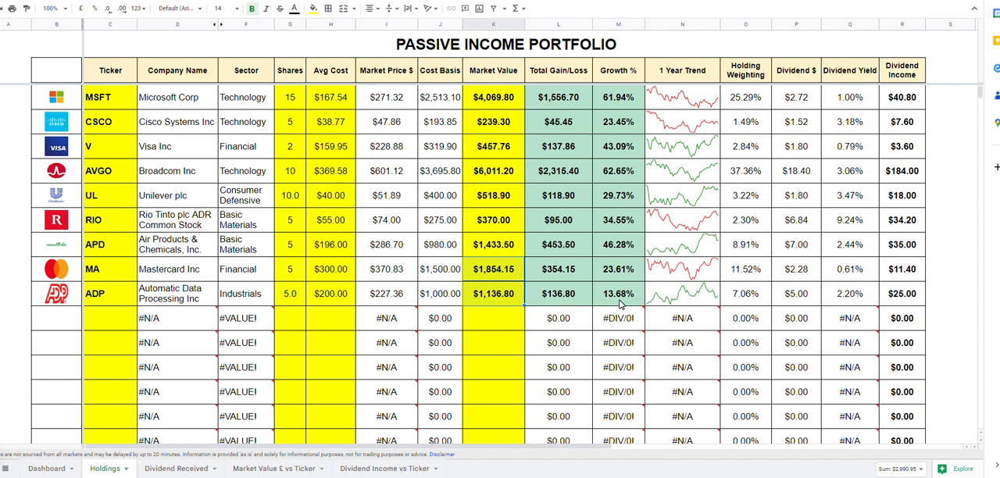
left_click(508, 321)
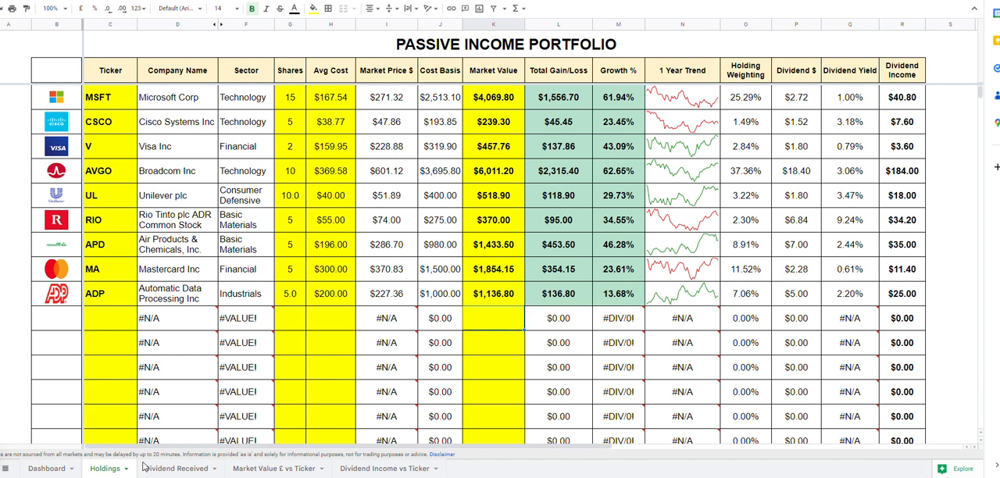
left_click(505, 299)
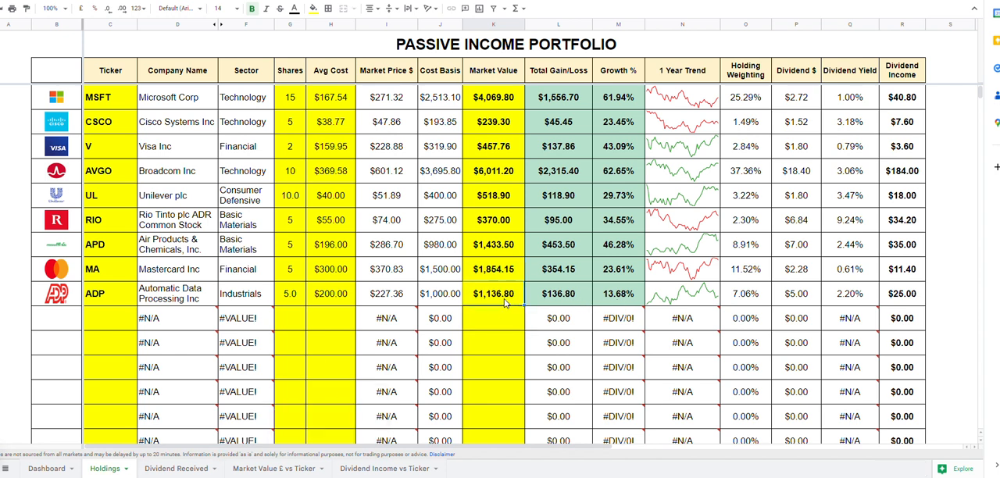
left_click(48, 469)
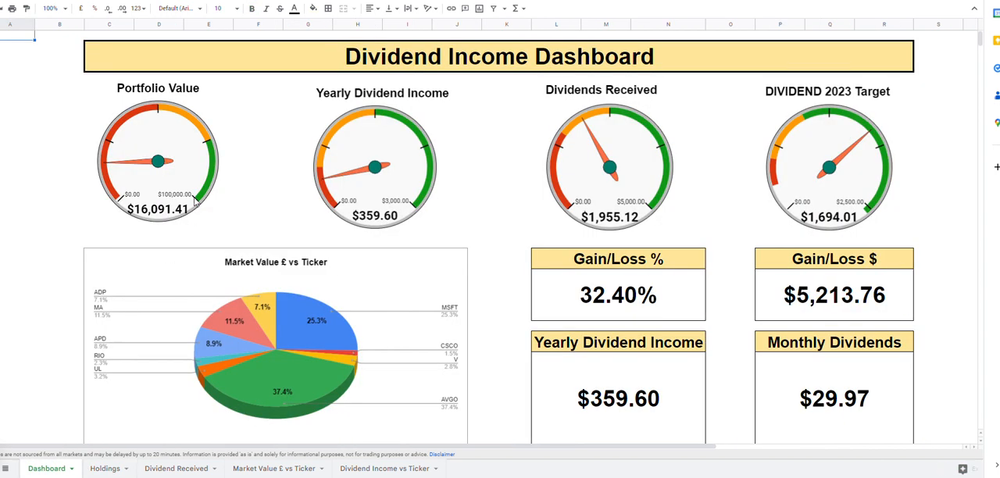
Try to fill the ADP row's Market Value formula into the empty row below, and check the effect on the Dashboard
left_click(105, 469)
left_click_drag(524, 305, 525, 317)
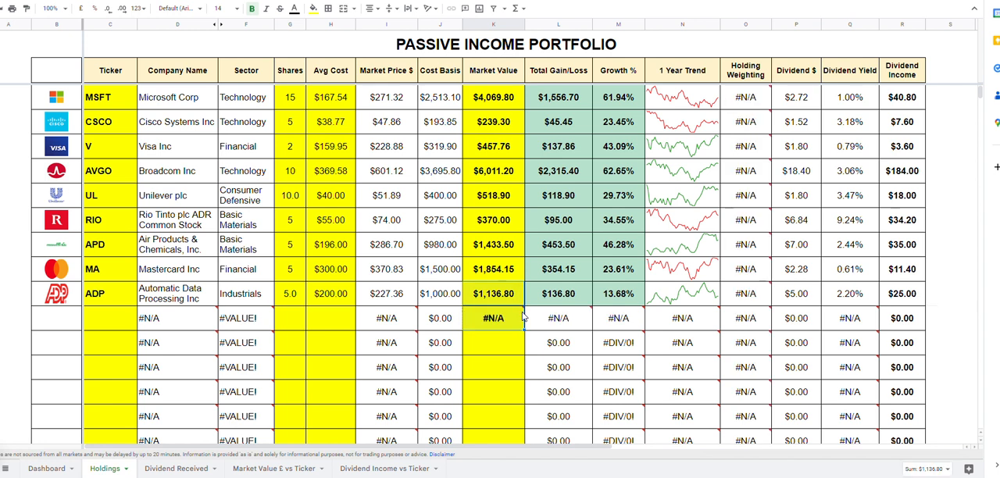
left_click(55, 470)
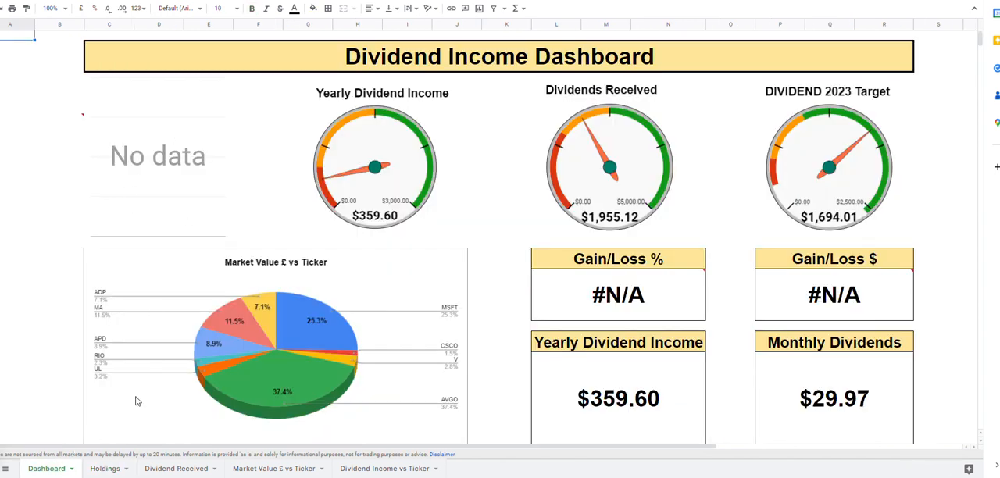
Clear the Market Value cell in the empty row below ADP on the Holdings sheet
left_click(105, 469)
mouse_move(503, 320)
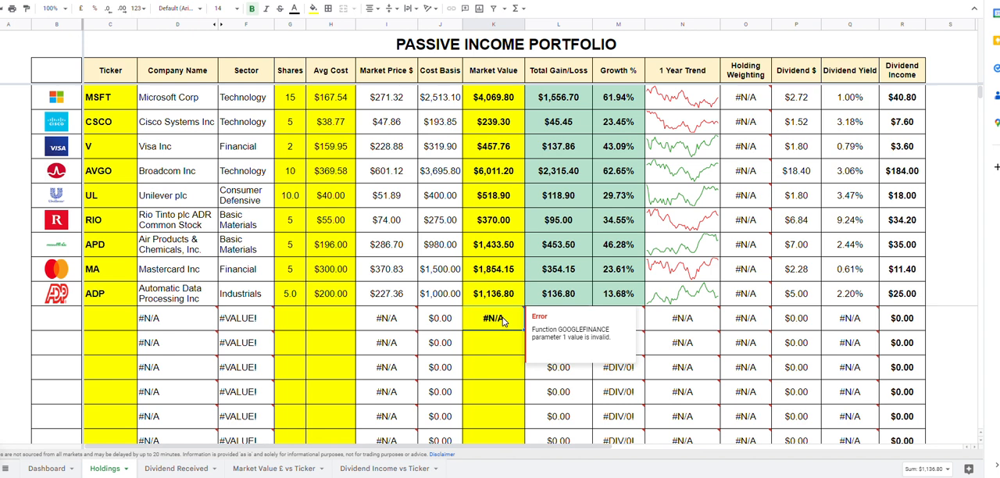
key("Delete")
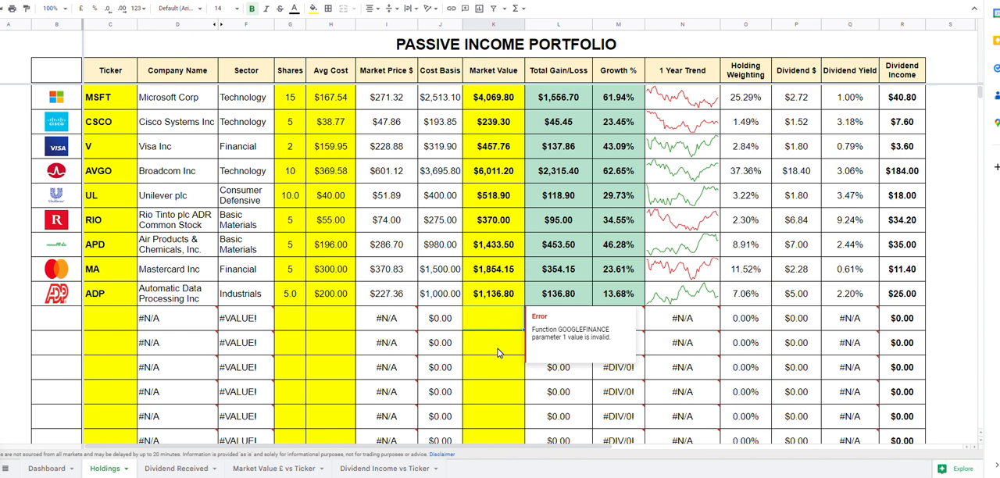
left_click(501, 353)
left_click(514, 299)
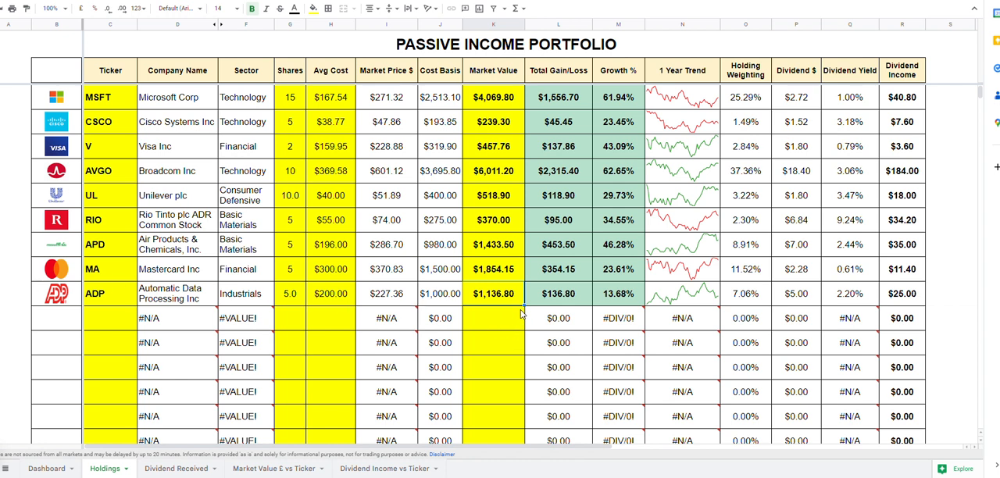
left_click(581, 299)
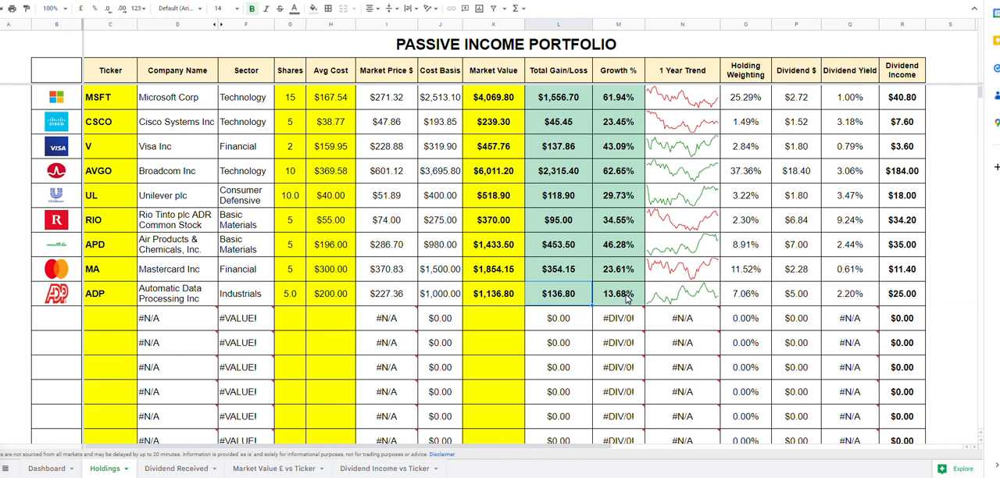
Review the ADP row's growth, share count, dividend per share and dividend income on the Holdings sheet
left_click(627, 298)
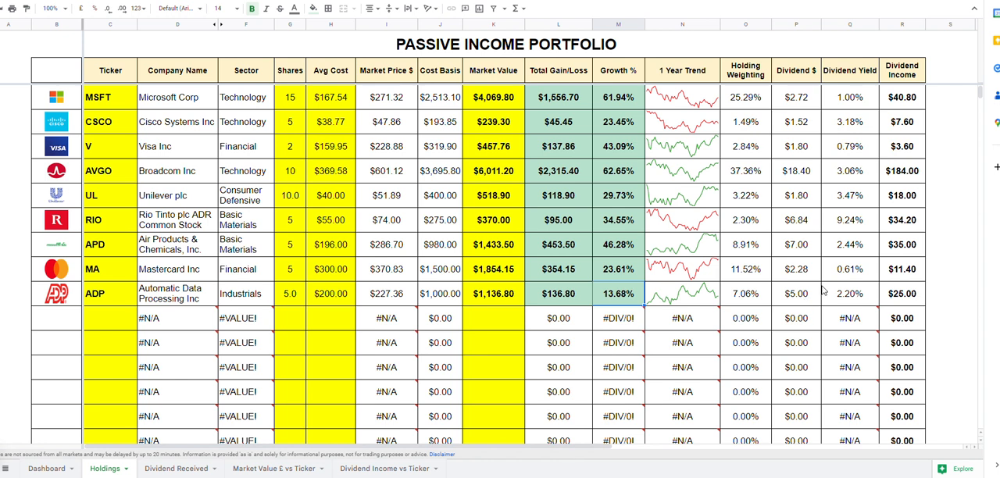
left_click(907, 299)
left_click(964, 301)
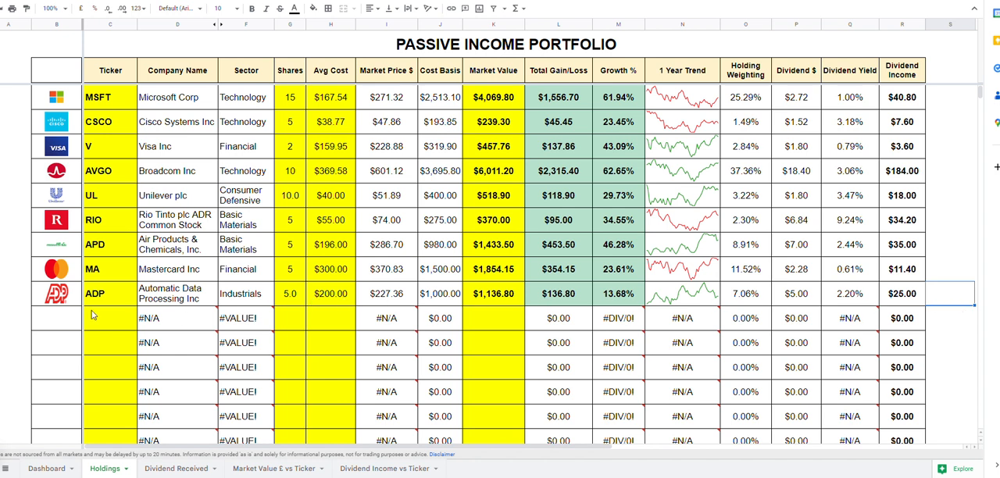
key("Left")
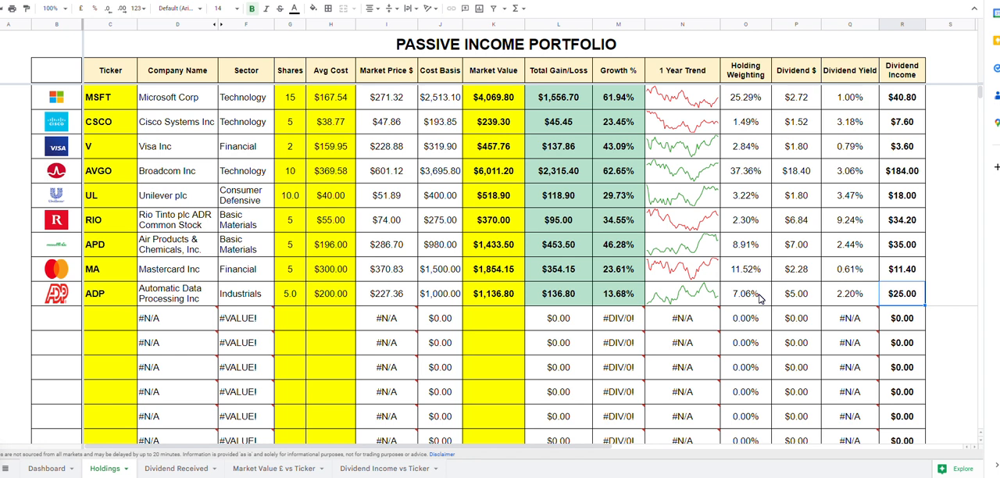
left_click(288, 303)
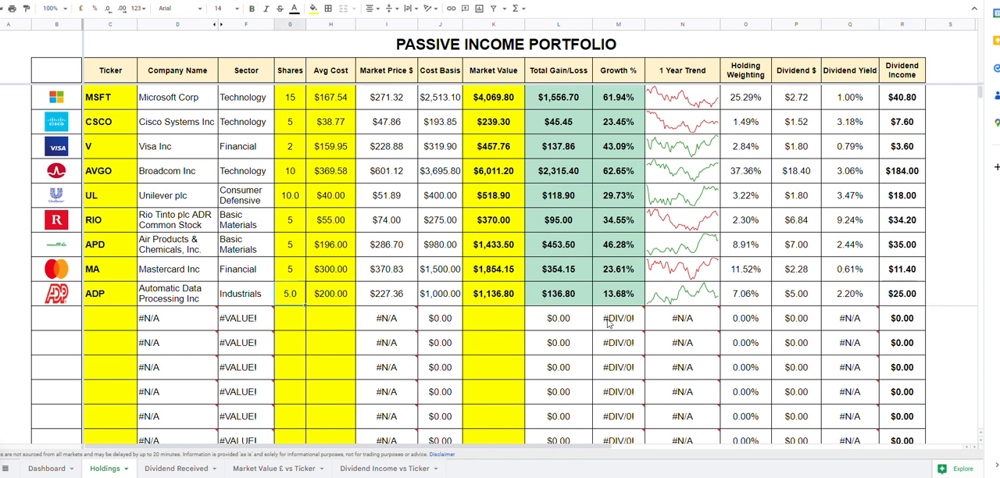
left_click(780, 297)
left_click(924, 300)
left_click(967, 290)
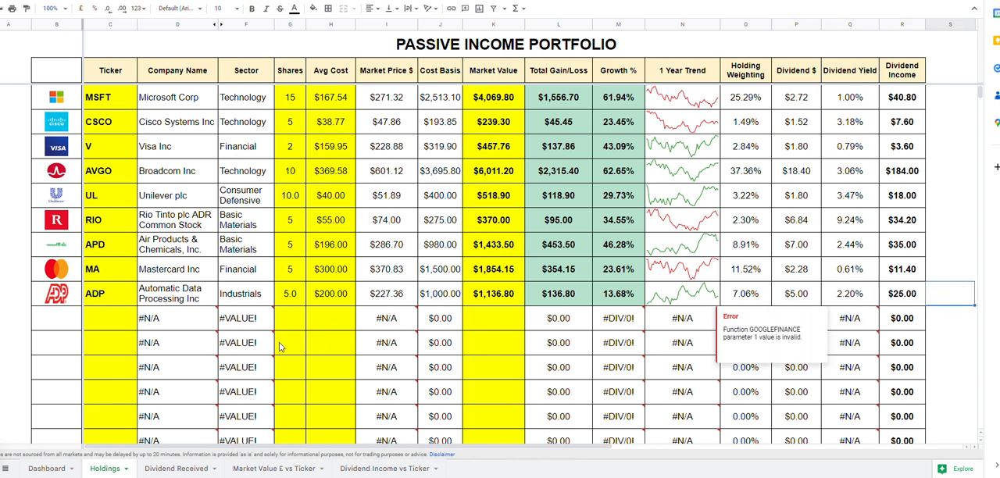
Open the Dividend Received sheet and look over the year columns from 2020 to 2028
left_click(177, 469)
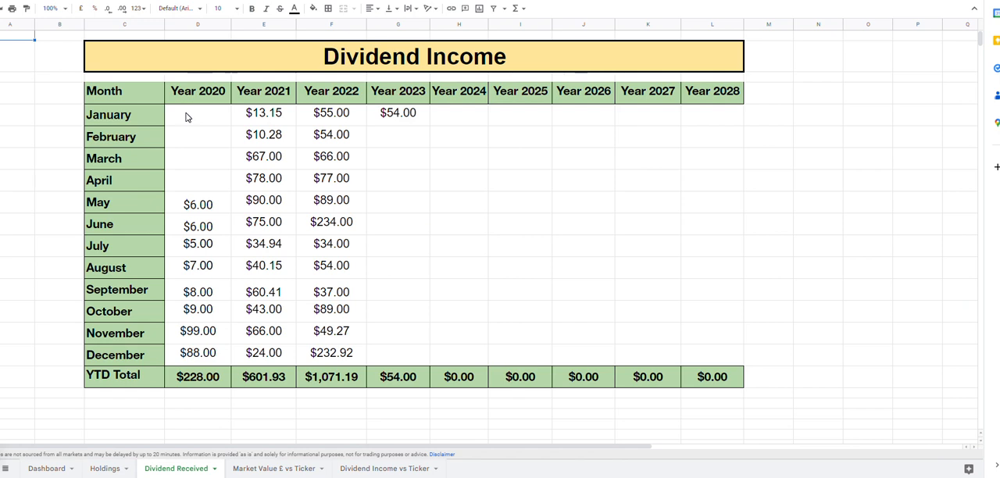
left_click(215, 90)
mouse_move(293, 91)
left_mouse_down()
mouse_move(777, 94)
mouse_move(732, 93)
left_mouse_up()
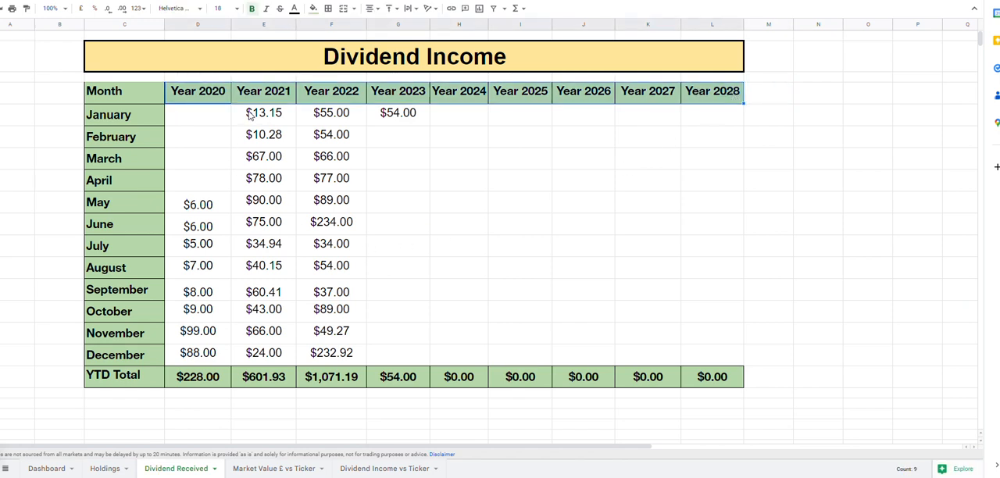
Enter a dividend of $150 for February 2023 and match its formatting to the January 2023 cell
left_click(407, 141)
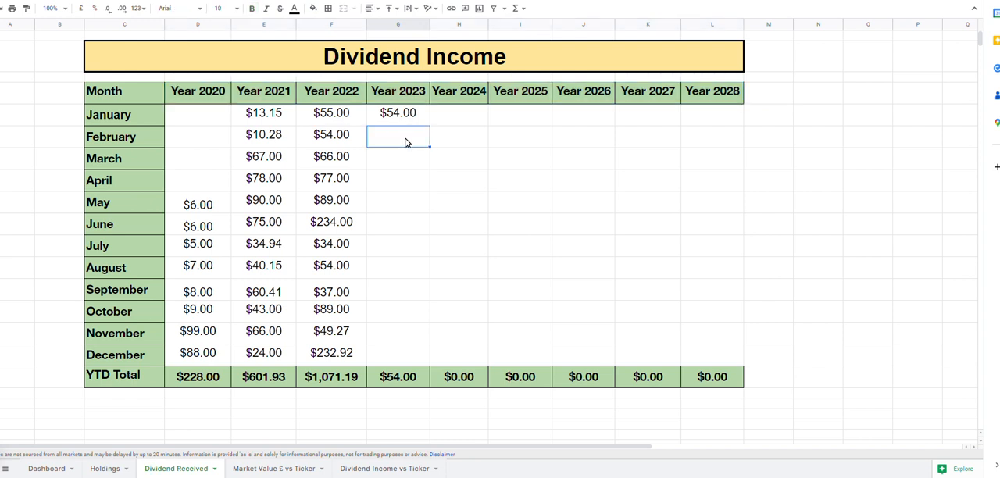
type("150")
left_click(500, 160)
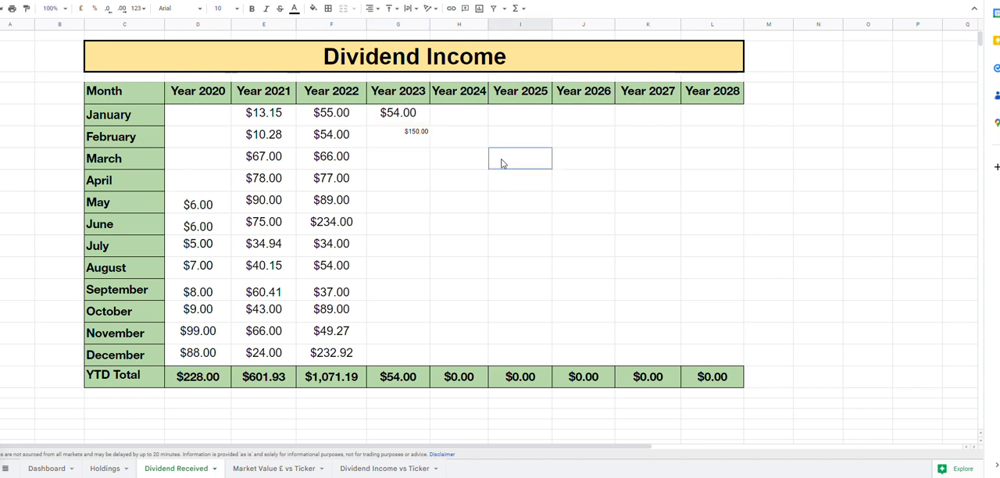
left_click(421, 112)
left_click(458, 202)
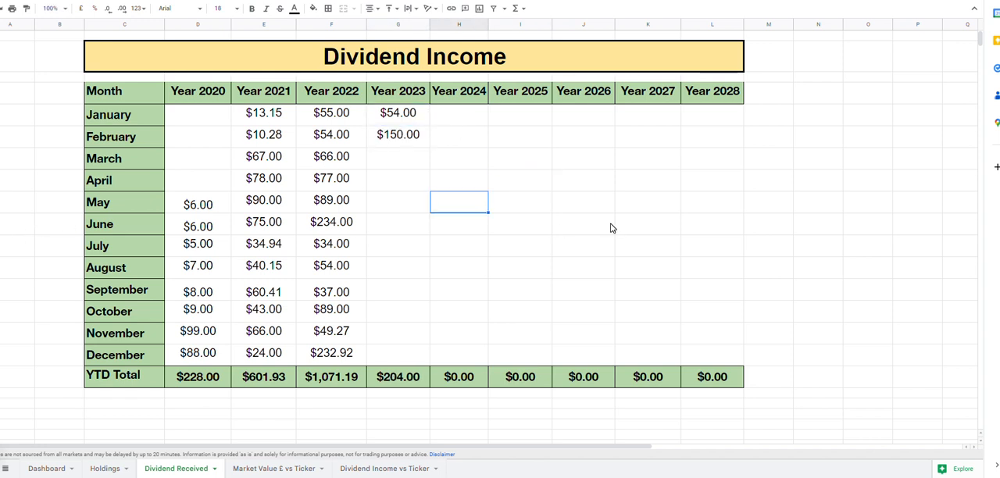
Enter $150 for March 2023, and check the 2023 YTD total and the Dashboard
left_click(399, 156)
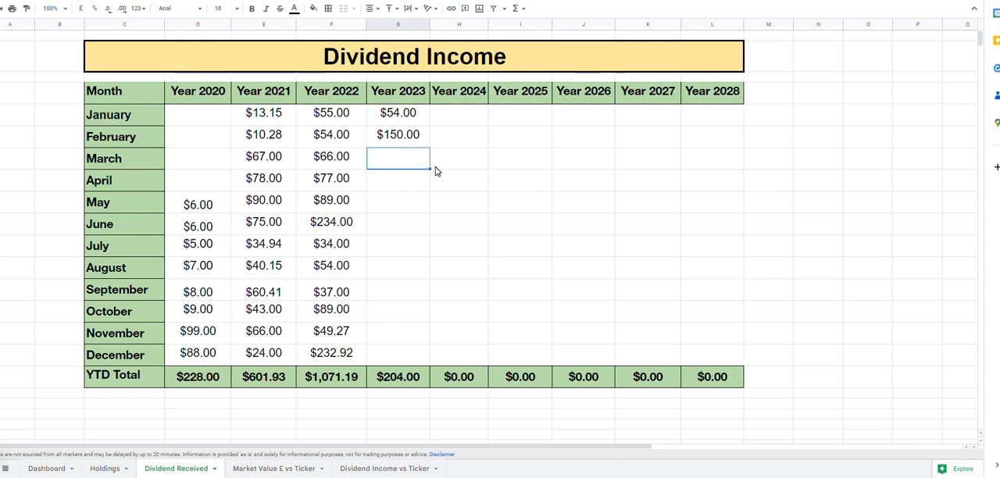
type("150")
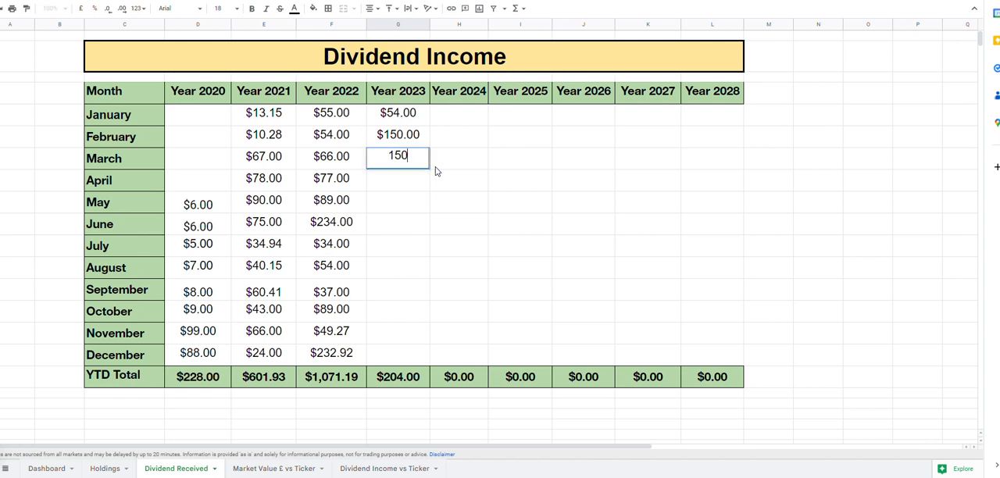
left_click(688, 223)
left_click(399, 381)
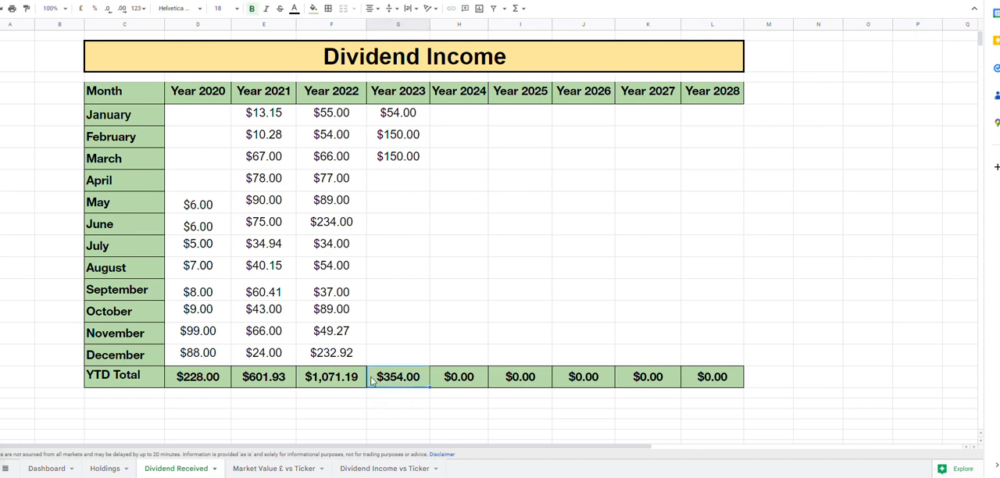
left_click(40, 472)
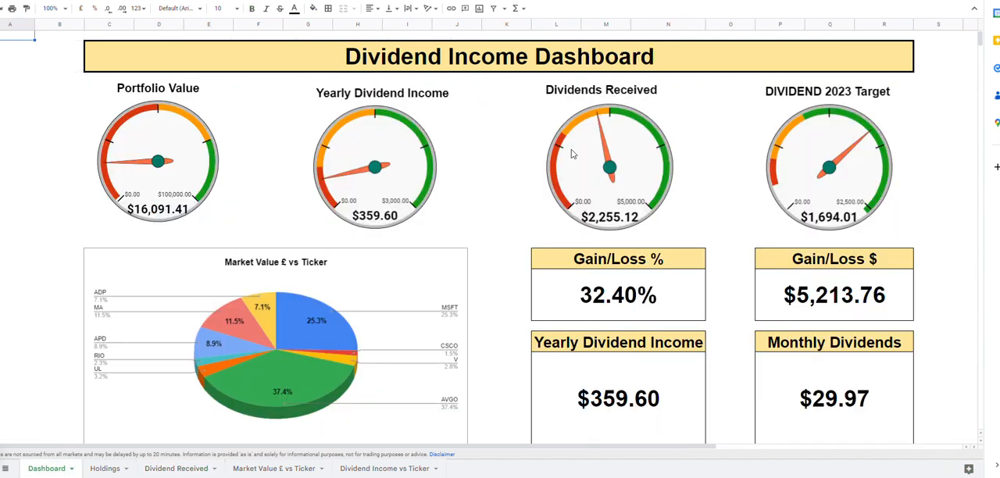
Enter $1,000 for April 2023 on the Dividend Received sheet, and check the Dashboard gauges and the 2023 total
left_click(176, 469)
left_click(405, 189)
type("1000")
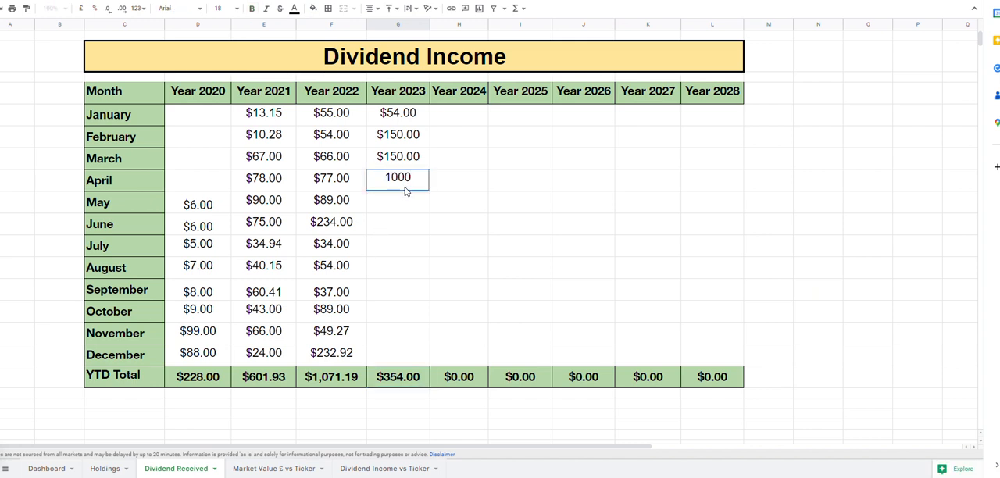
left_click(536, 247)
left_click(47, 469)
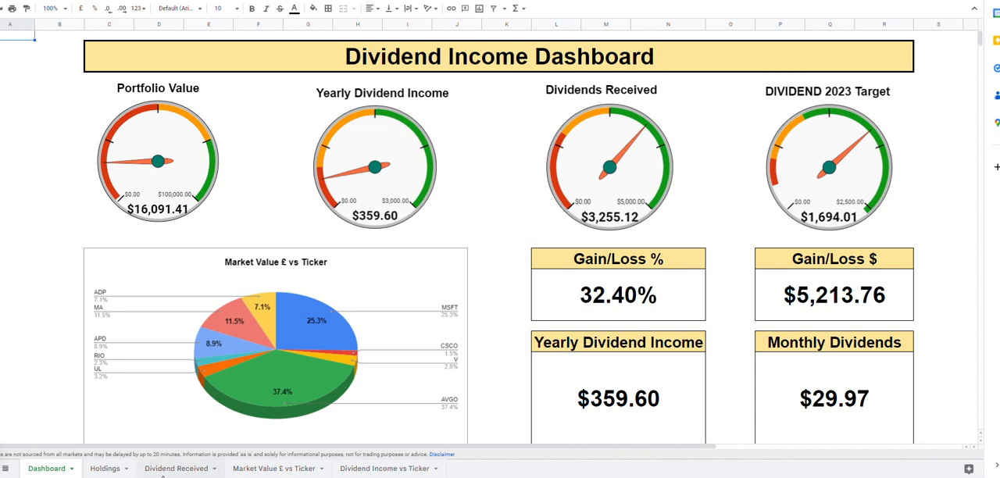
left_click(177, 469)
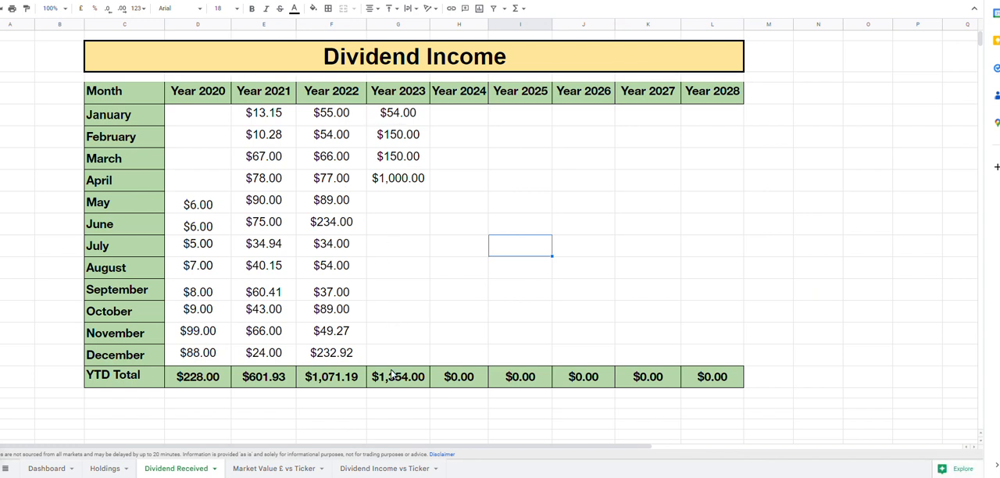
Examine the Market Value vs Ticker and Dividend Income vs Ticker bar charts on their sheets
left_click(291, 469)
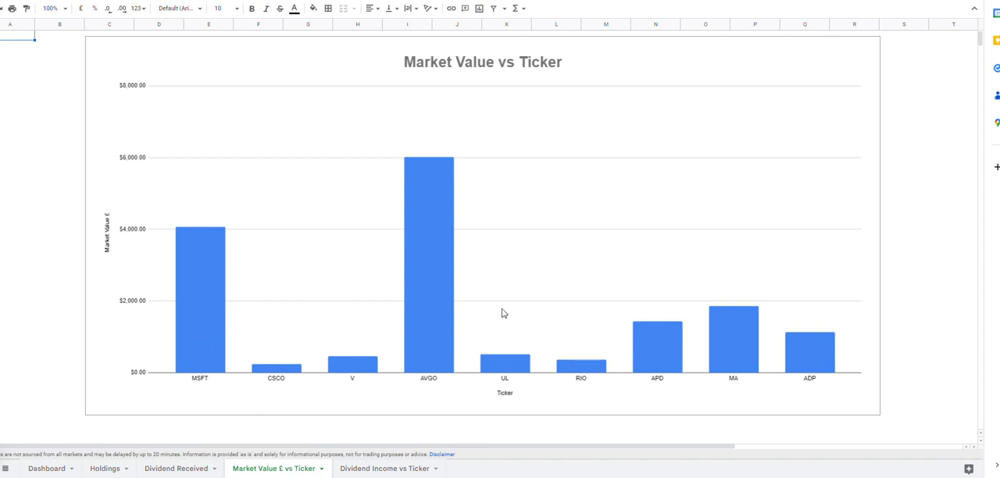
left_click(430, 193)
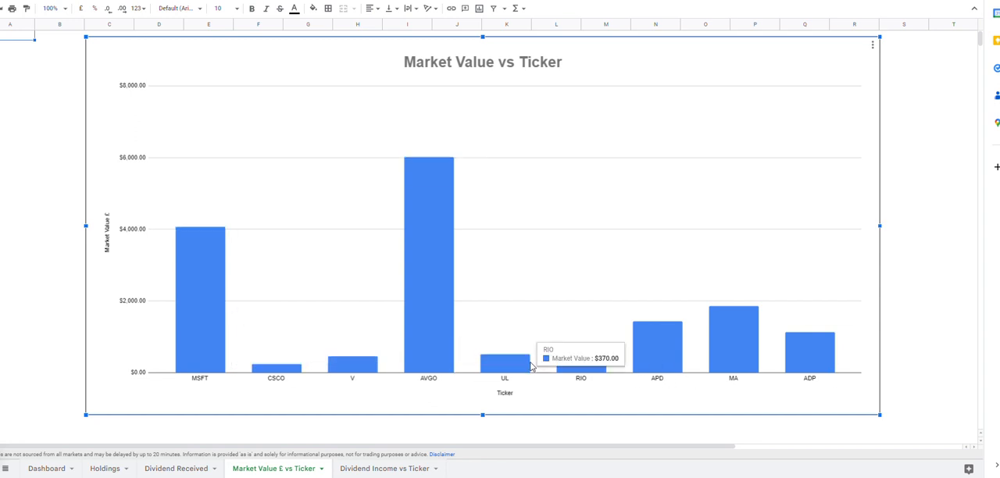
left_click(385, 469)
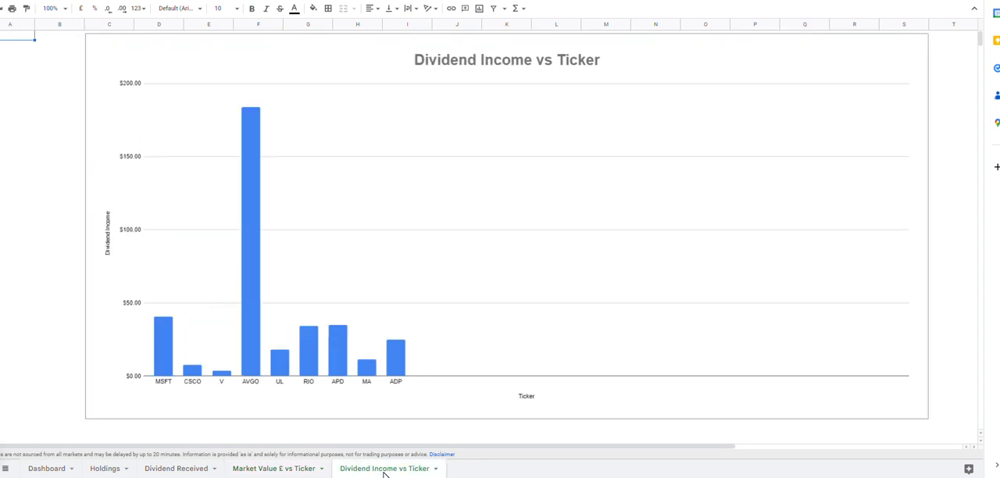
left_click(255, 121)
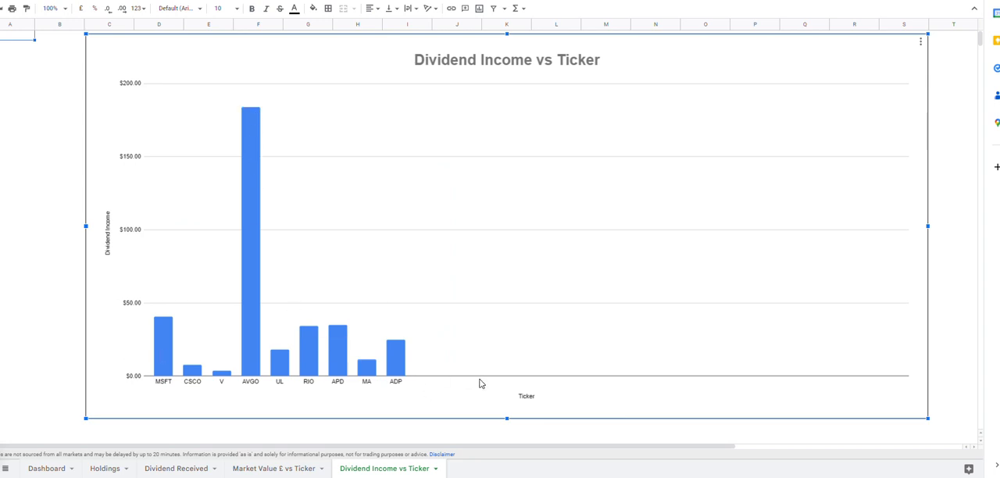
mouse_move(259, 119)
mouse_move(229, 375)
left_click(756, 431)
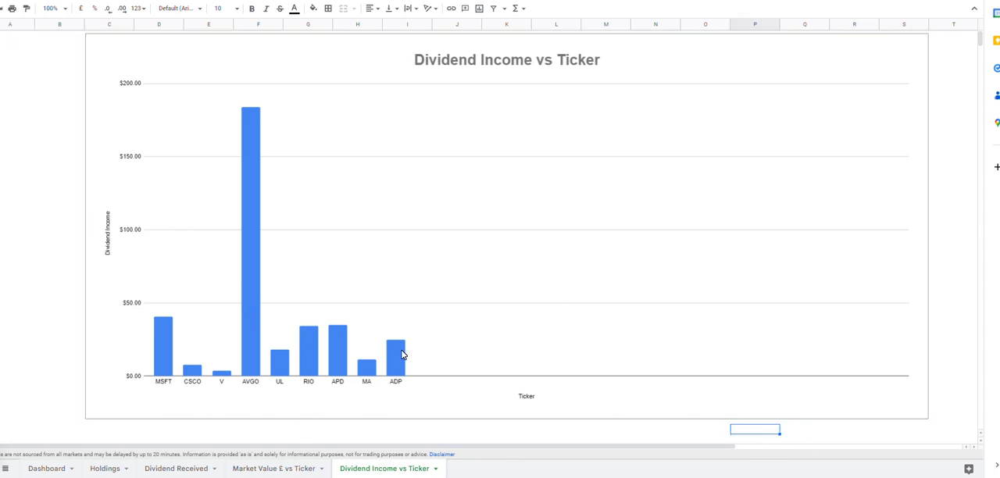
Look through the Dashboard, Holdings, Dividend Received and Market Value chart sheets once more
left_click(47, 469)
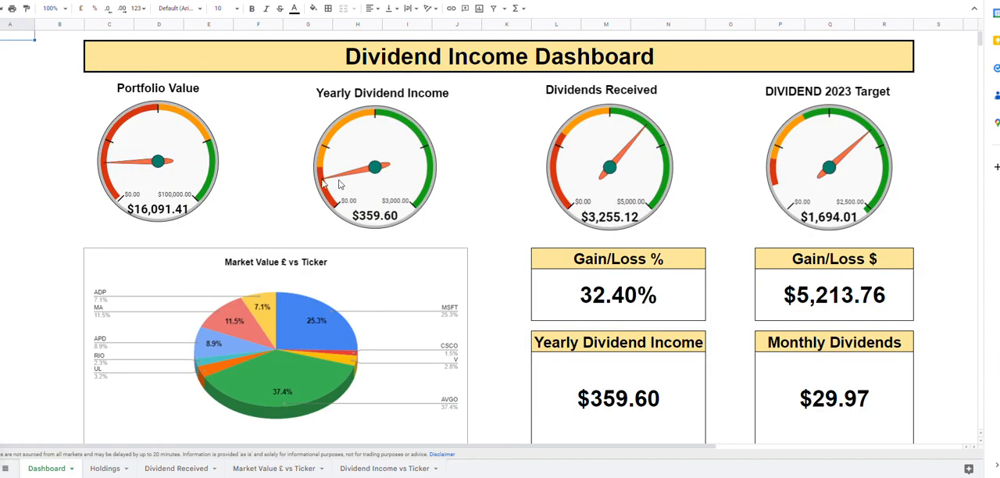
left_click(103, 469)
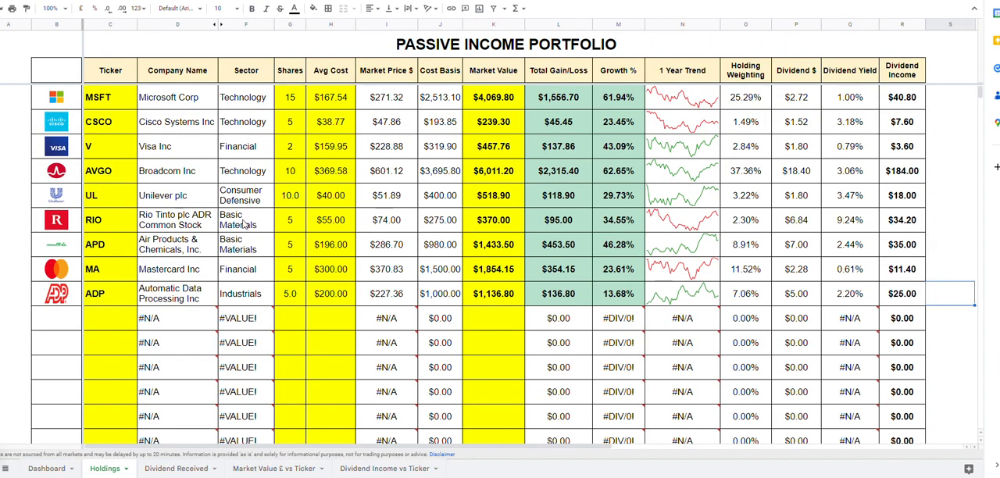
left_click(197, 469)
left_click(270, 471)
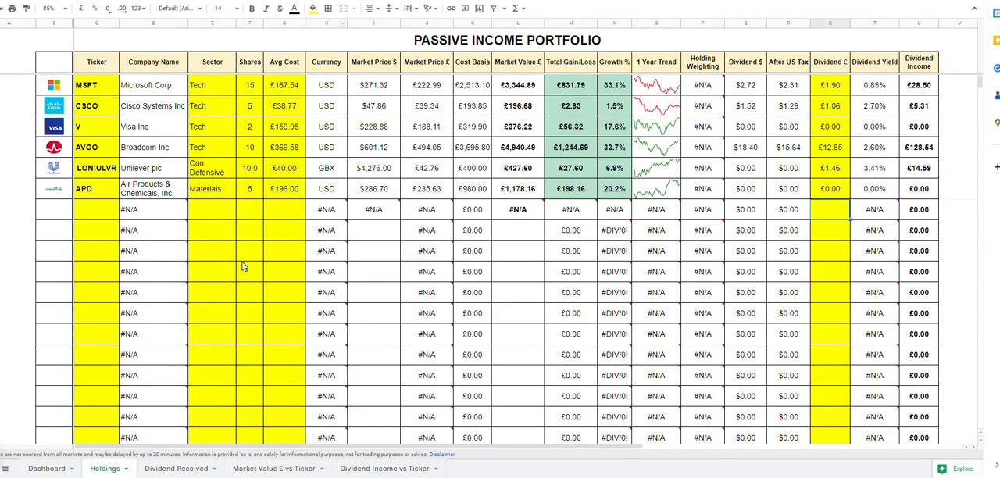
On the Holdings sheet of the pound version of the tracker, fill the Market Value £ column's cells with yellow
left_click(242, 260)
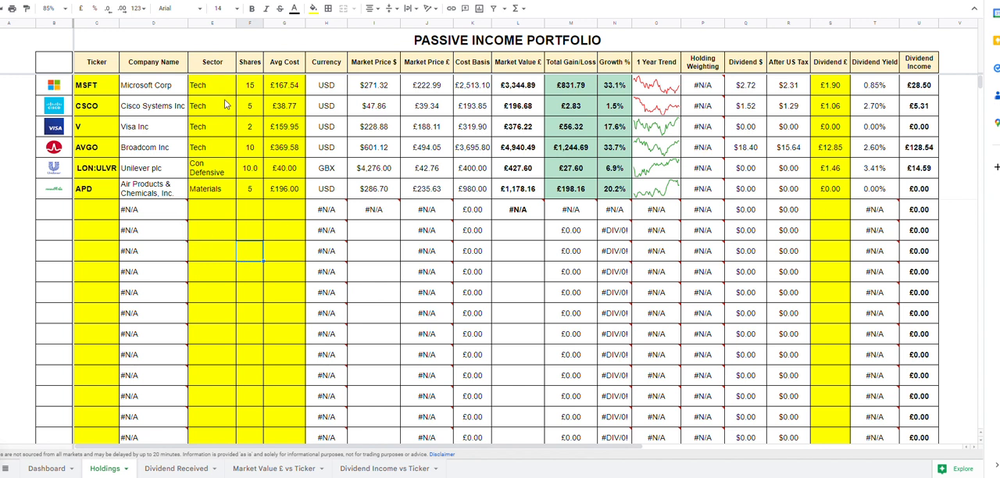
left_click(831, 211)
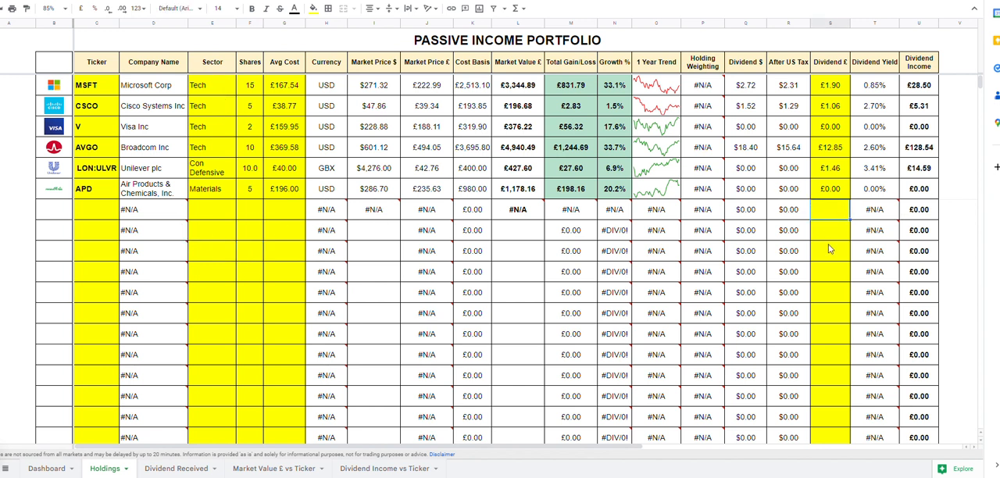
left_click_drag(518, 84, 531, 252)
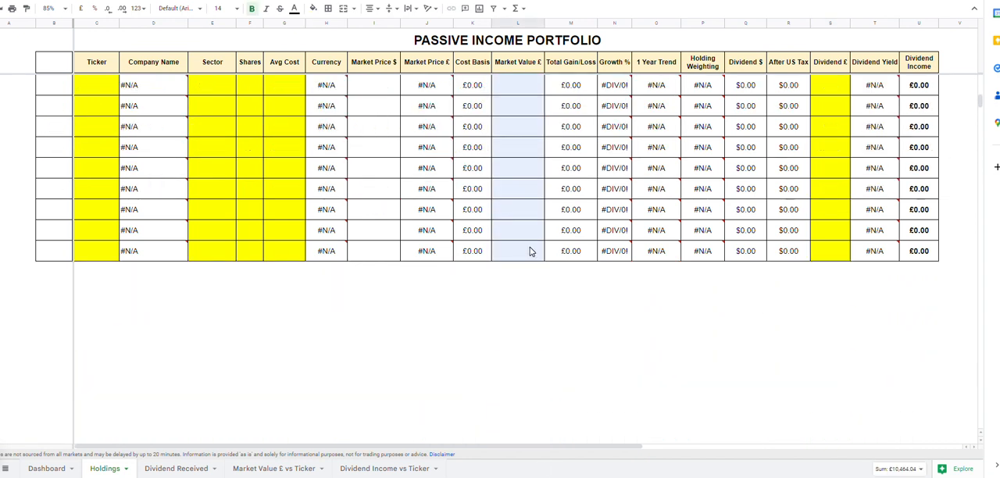
left_click(313, 8)
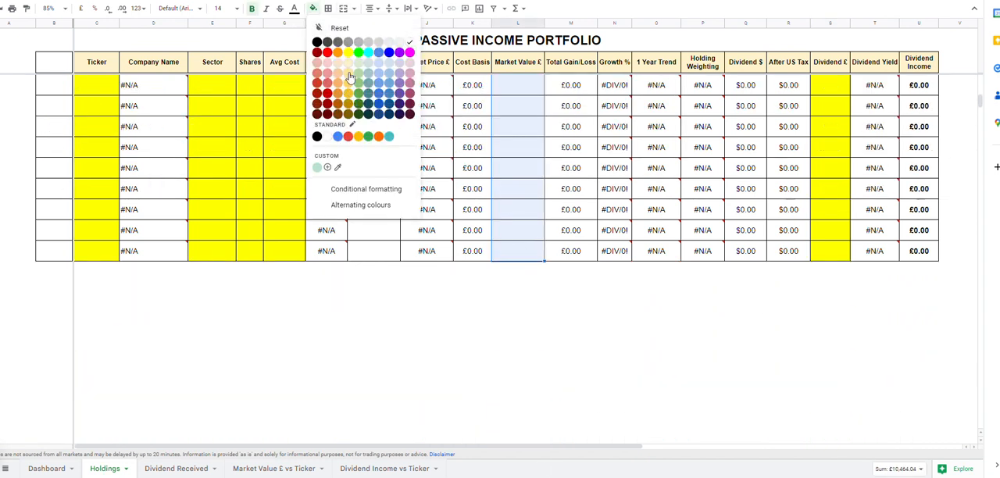
left_click(349, 60)
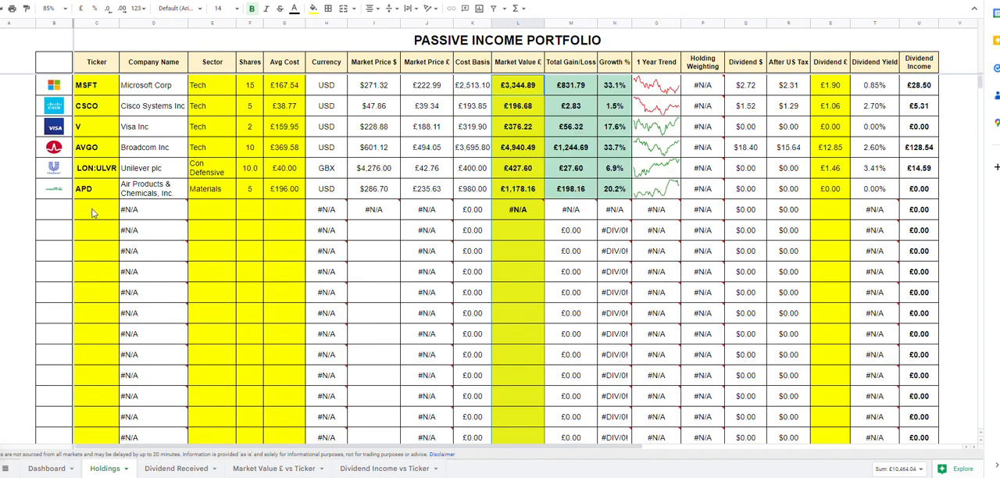
Enter the London ticker lon:ULVR in the first empty row below APD
left_click(93, 215)
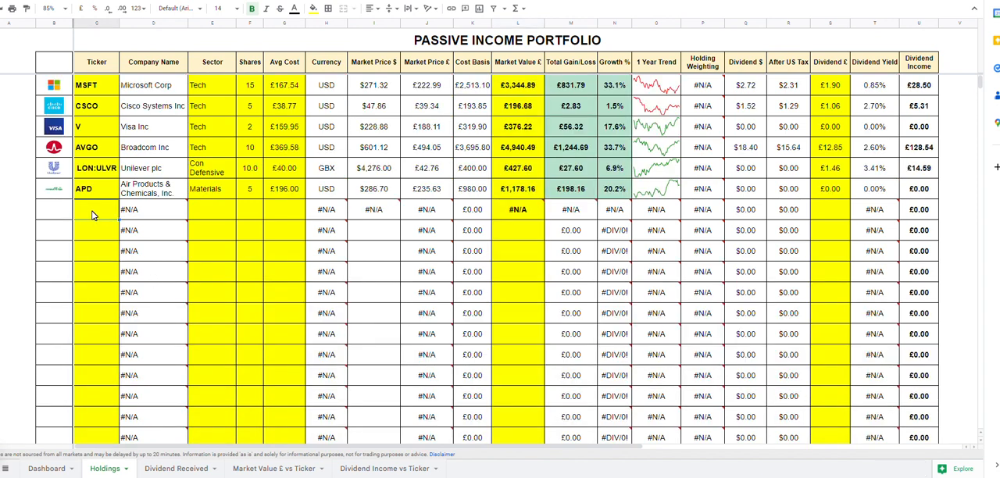
type("Materials")
key("ctrl+z")
double_click(96, 214)
type("lon")
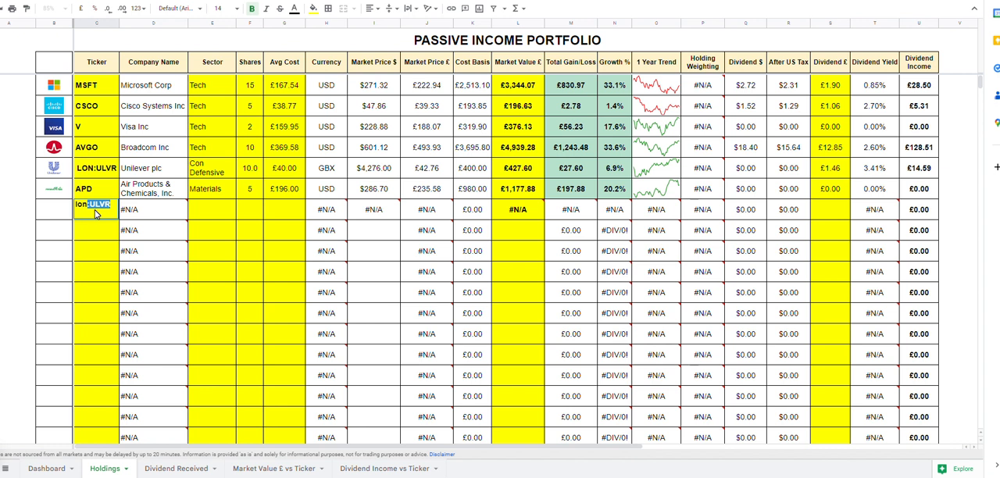
key("Return")
Change the ticker in the row below APD to lon:RIO
double_click(109, 211)
left_click_drag(111, 204, 96, 205)
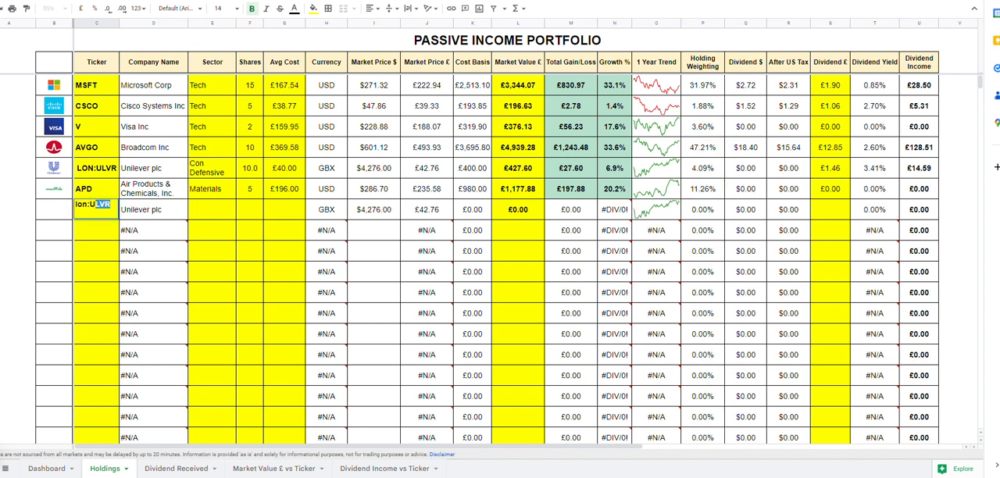
type("RIO")
left_click(264, 232)
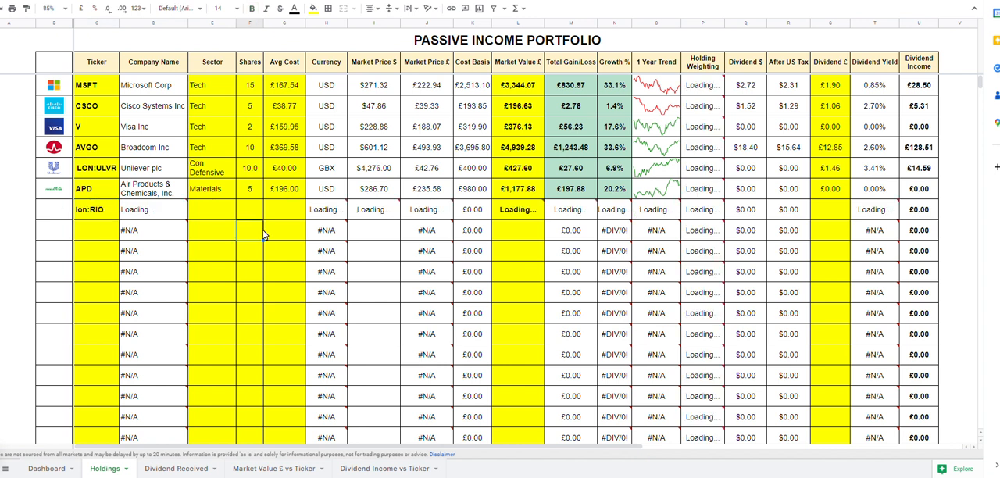
Fill the Materials sector from the APD row down to the lon:RIO row
left_click(223, 216)
left_click(228, 186)
left_click_drag(236, 199, 234, 215)
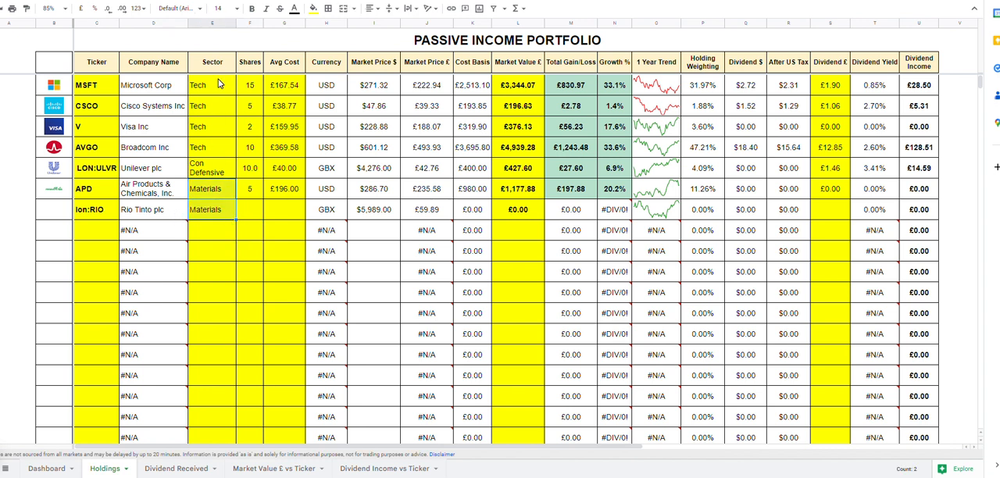
Enter 5 shares at an average cost of £50 for the lon:RIO holding
left_click(224, 213)
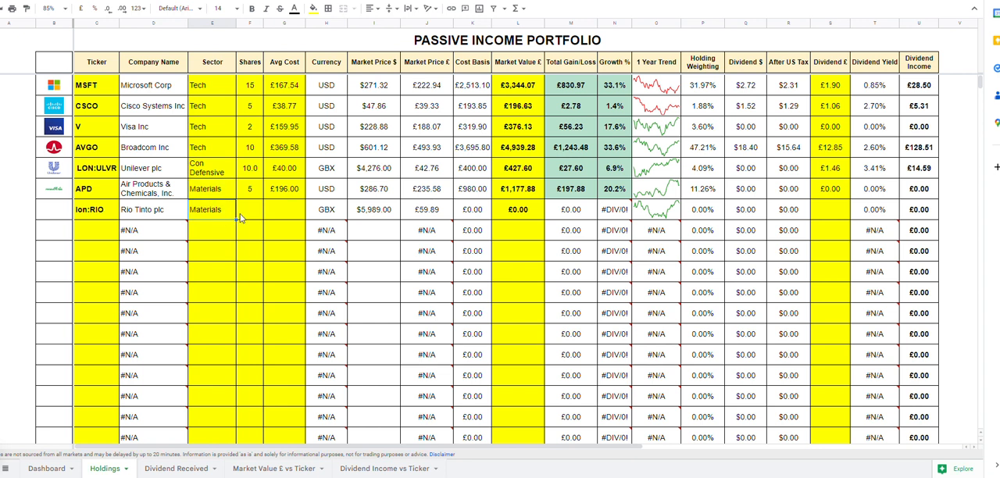
left_click(247, 219)
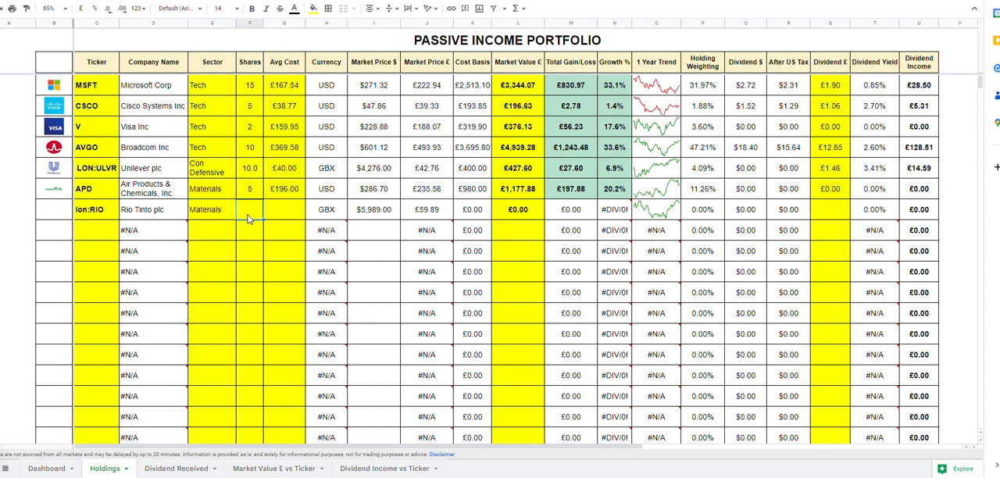
type("5")
left_click(281, 216)
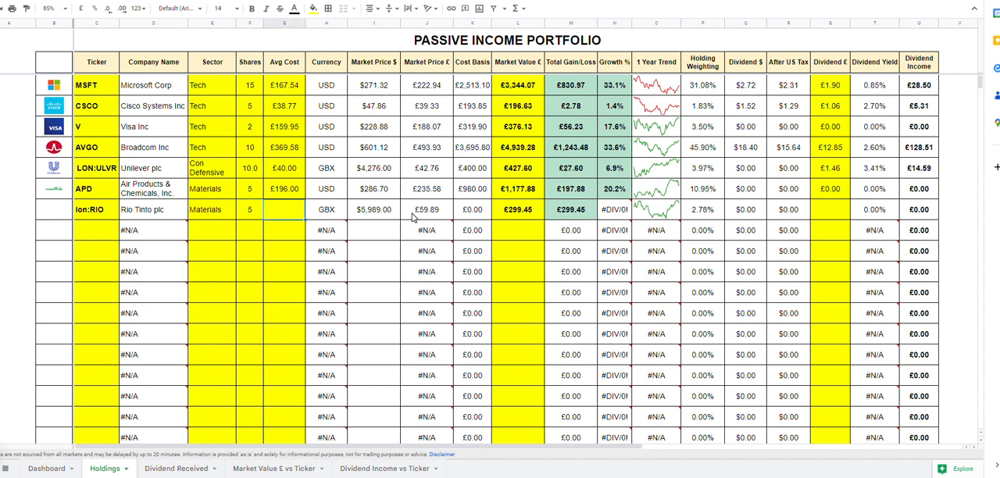
type("50")
left_click(287, 250)
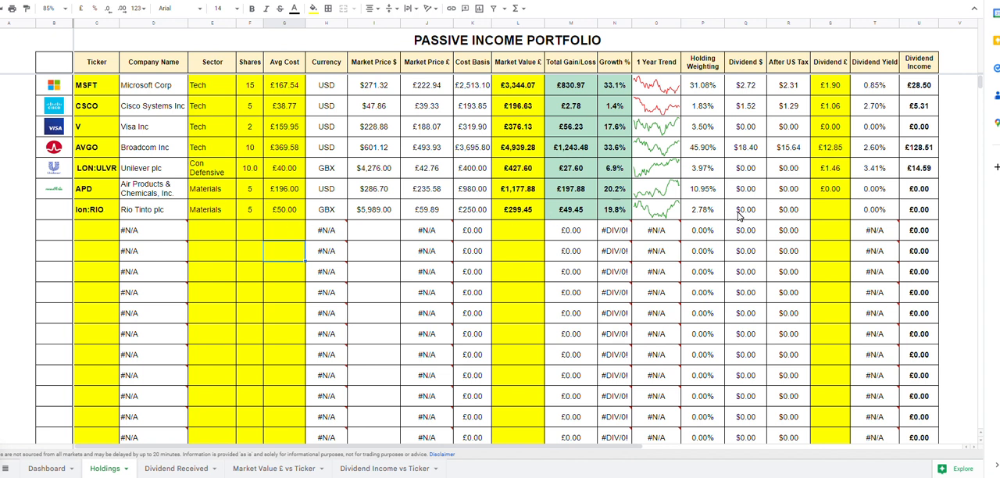
Fill the Market Value £ formula from the APD row down to the lon:RIO row
left_click(519, 211)
left_click(530, 189)
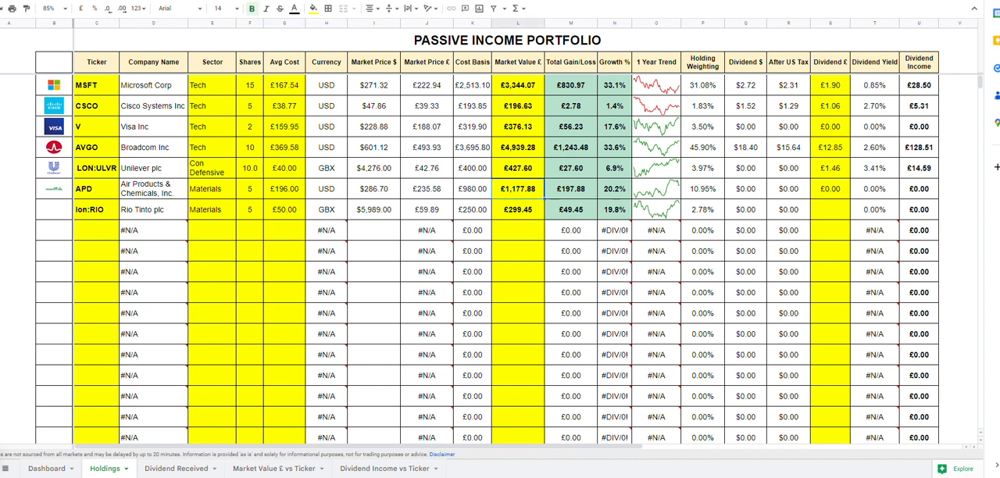
left_click(532, 215, "shift")
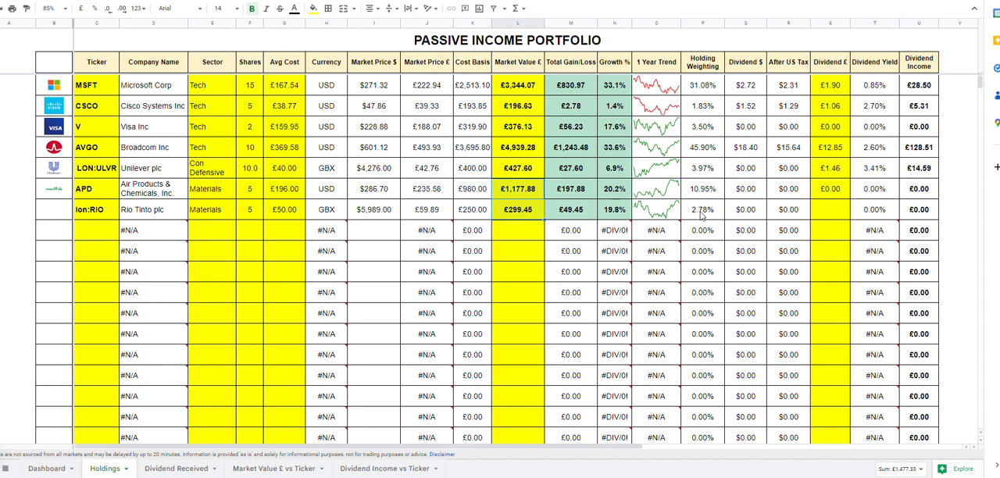
Set the lon:RIO holding's Dividend £ to 5
left_click(818, 209)
mouse_move(877, 230)
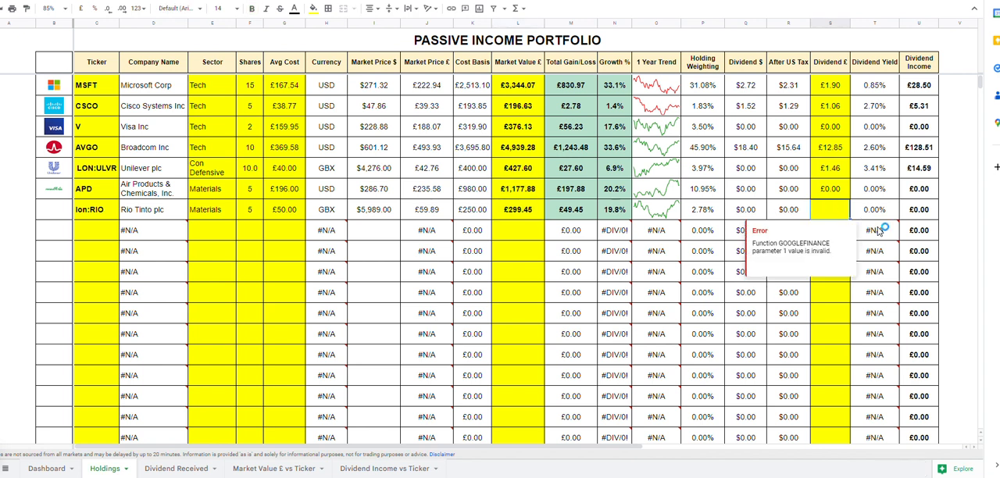
type("5")
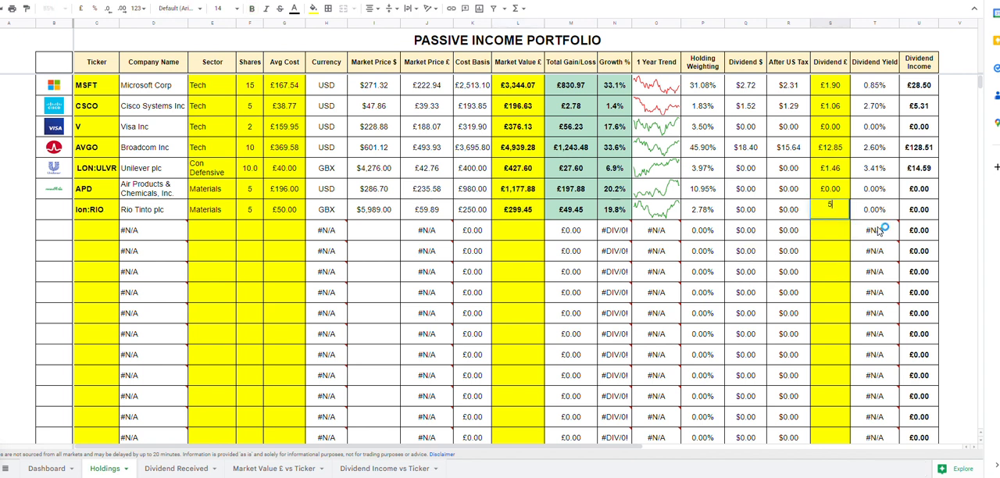
key("Return")
left_click(836, 216)
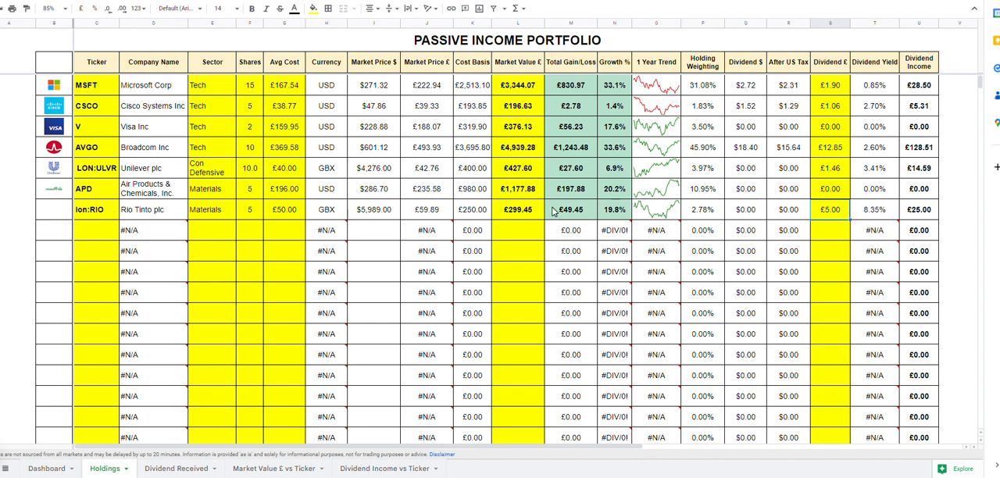
Review the Dividend Received sheet, both ticker chart sheets and the Dashboard, and return to the Holdings sheet
left_click(201, 469)
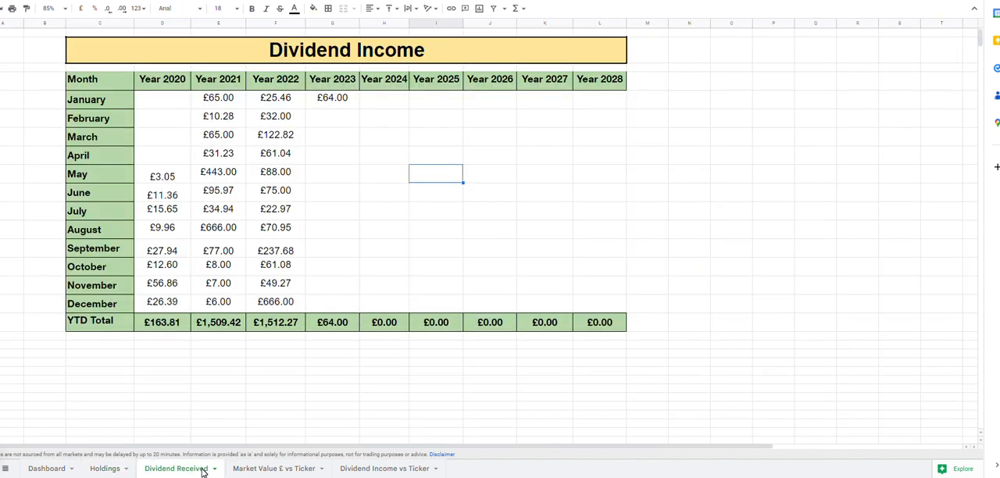
left_click(311, 469)
left_click(375, 469)
left_click(56, 469)
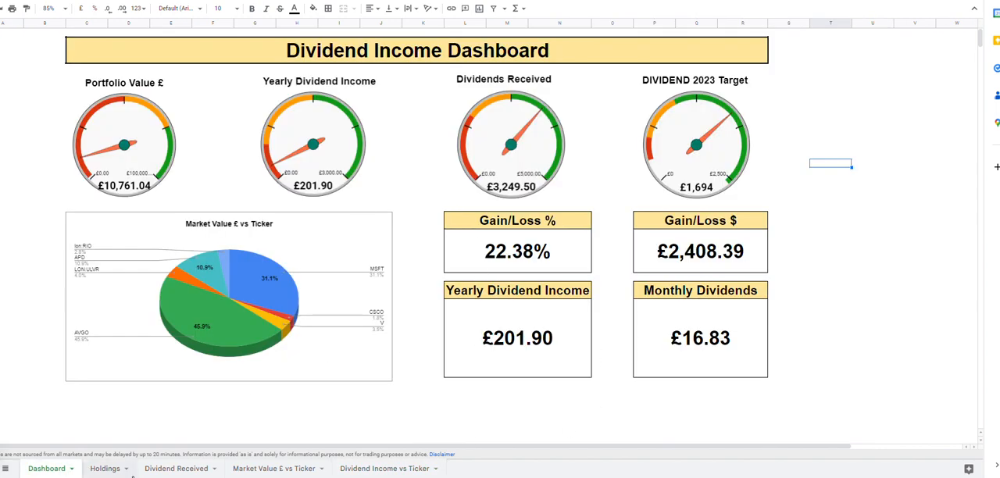
left_click(176, 469)
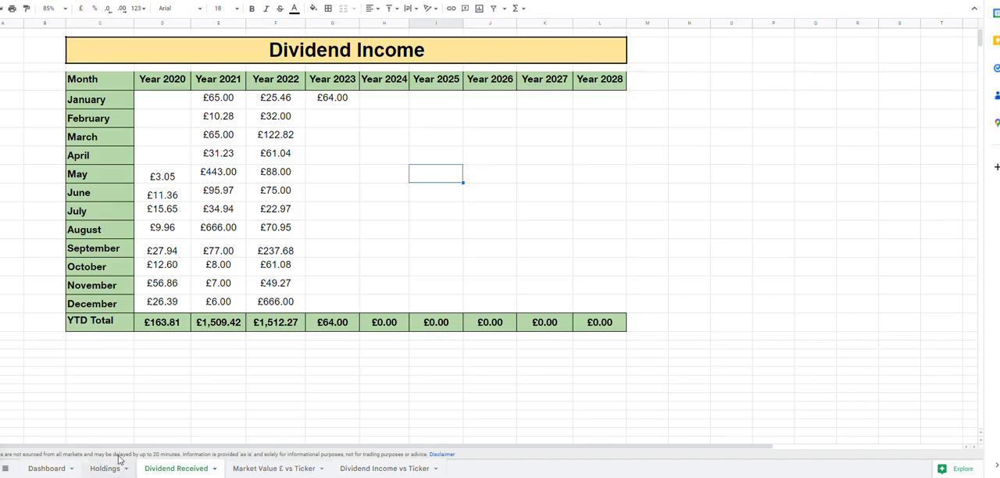
left_click(103, 470)
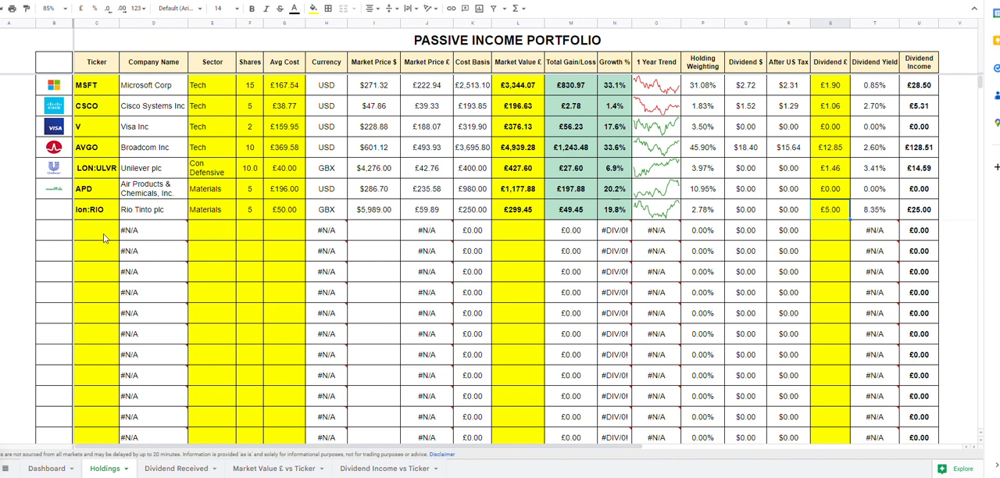
Go through the yellow input cells in the first empty row below lon:RIO, from Ticker across to Dividend £
left_click(98, 237)
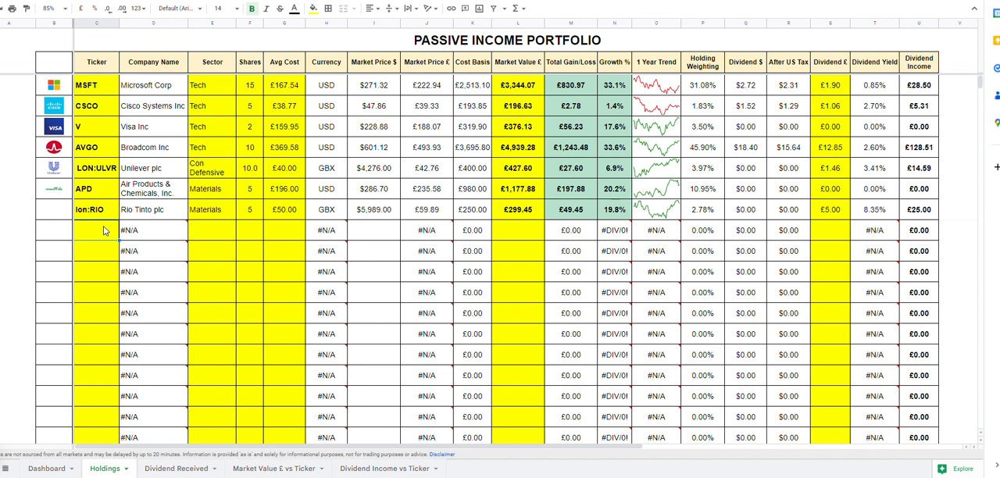
mouse_move(143, 234)
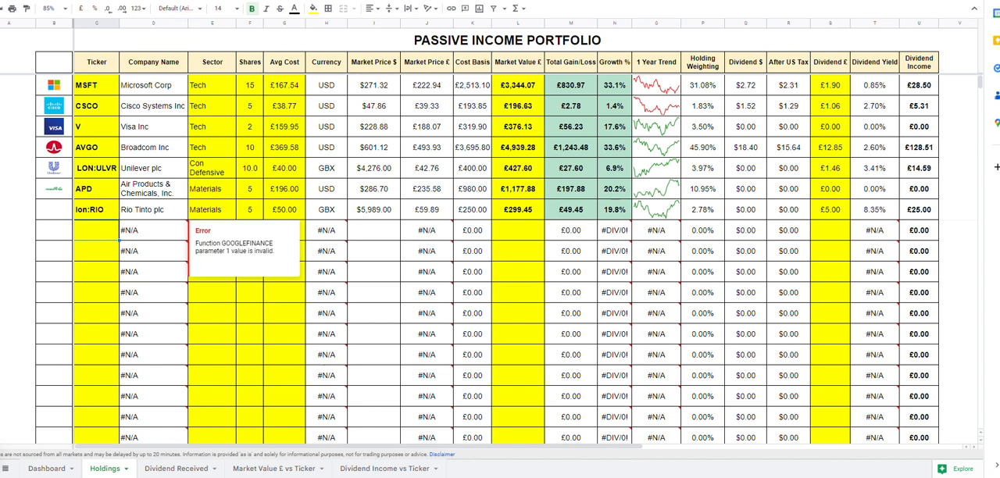
left_click(283, 339)
left_click(252, 236)
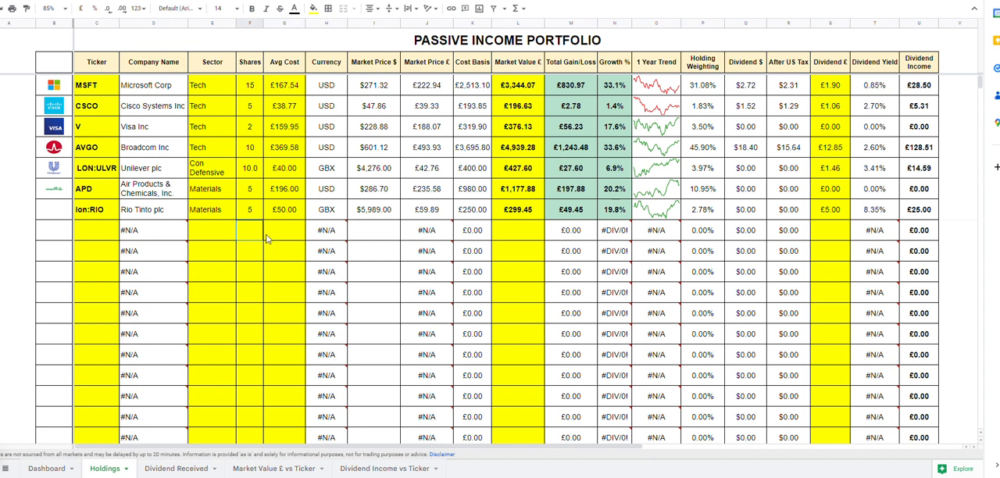
left_click(216, 233)
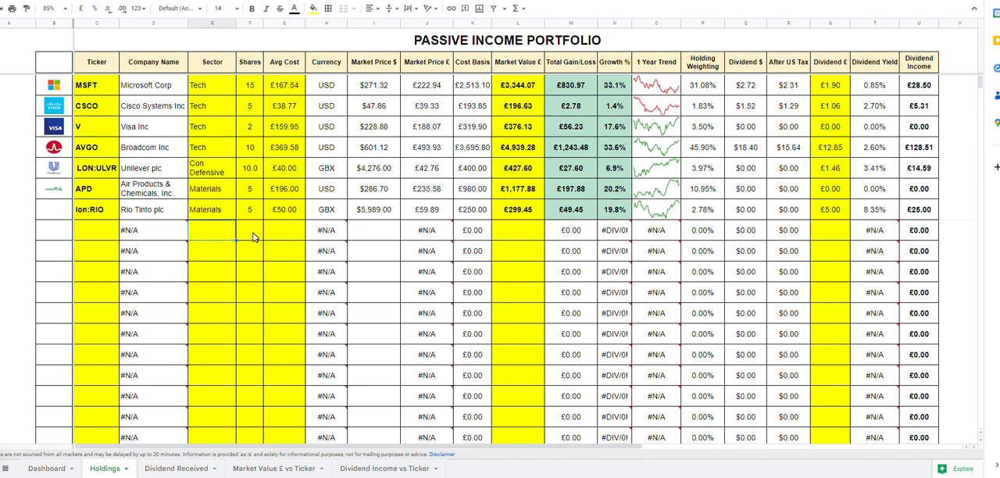
left_click_drag(252, 237, 301, 238)
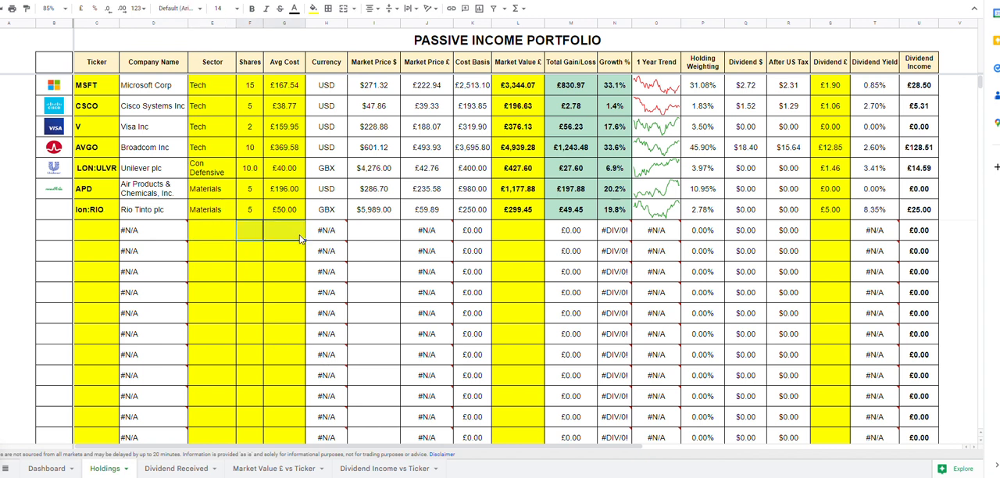
left_click(522, 239)
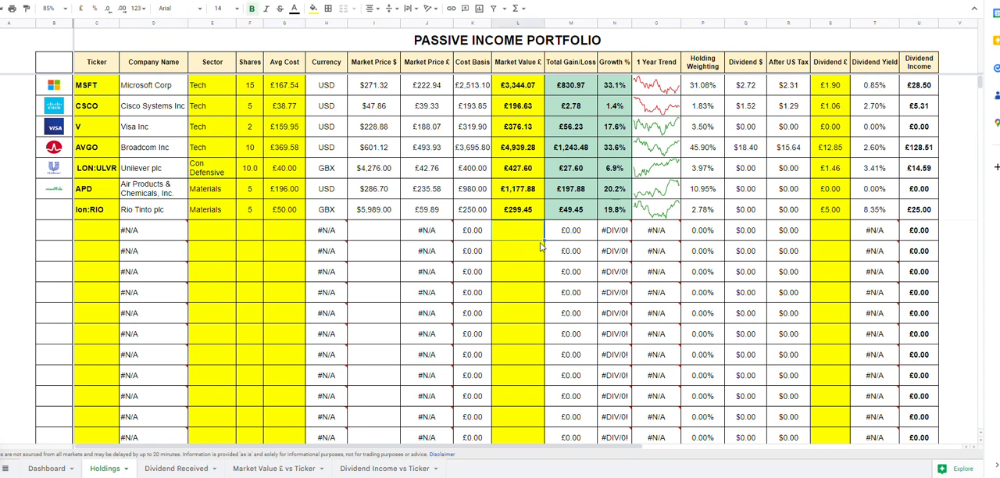
left_click(837, 237)
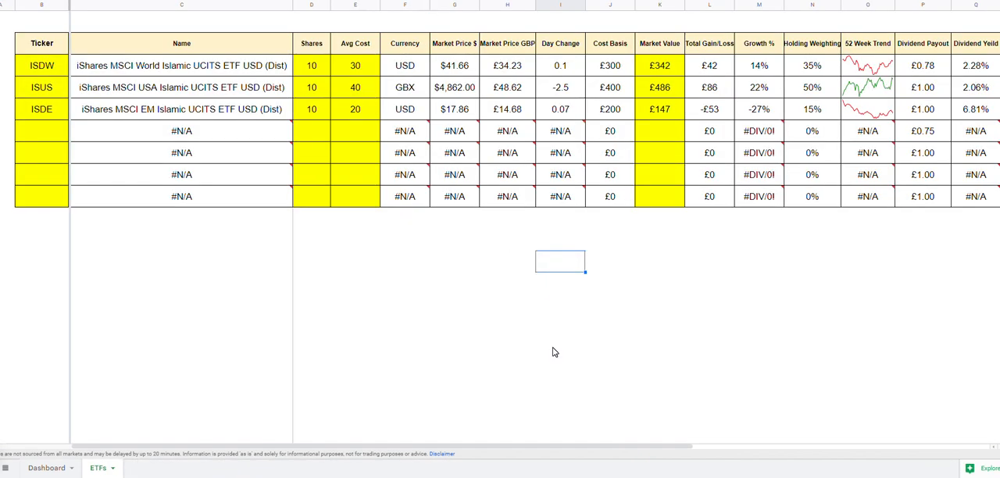
On the ETFs sheet, examine the three listed tickers and the columns across to Annual Income
left_click_drag(54, 72, 48, 115)
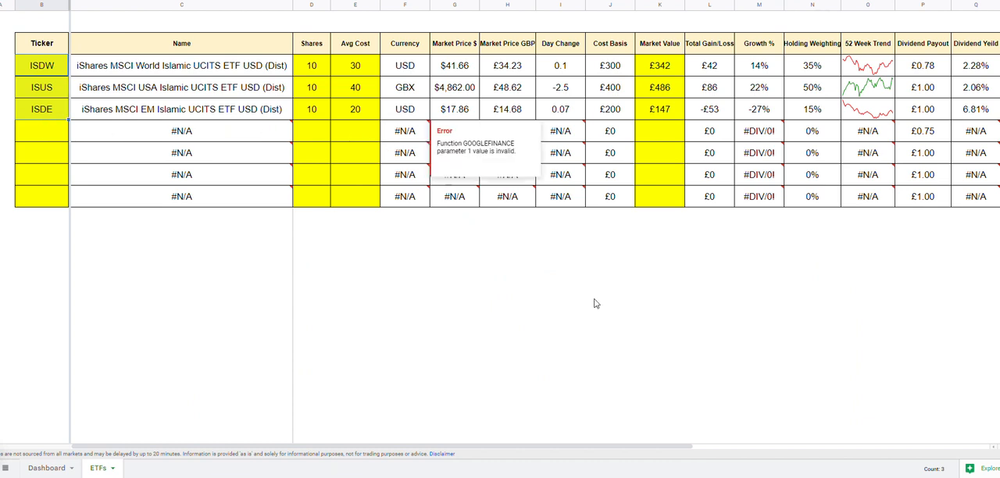
left_click(902, 350)
left_click(395, 442)
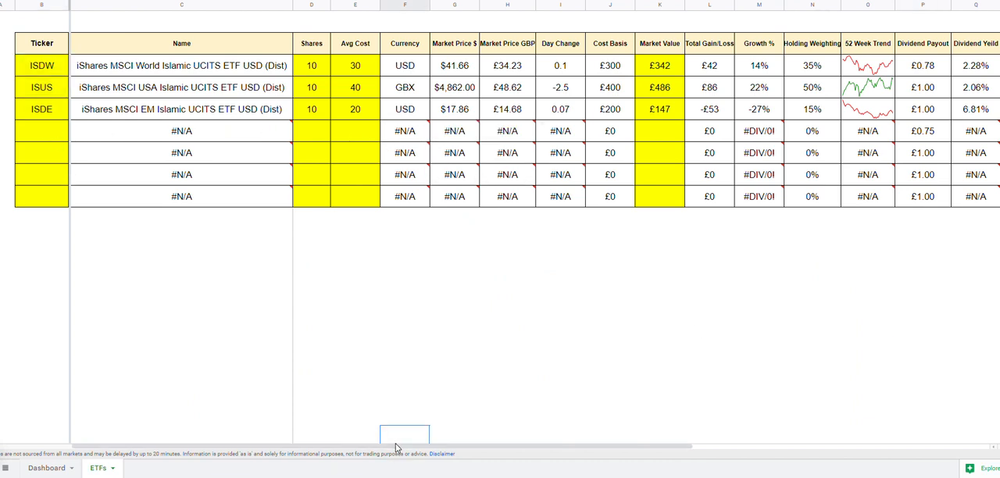
left_click_drag(413, 448, 632, 453)
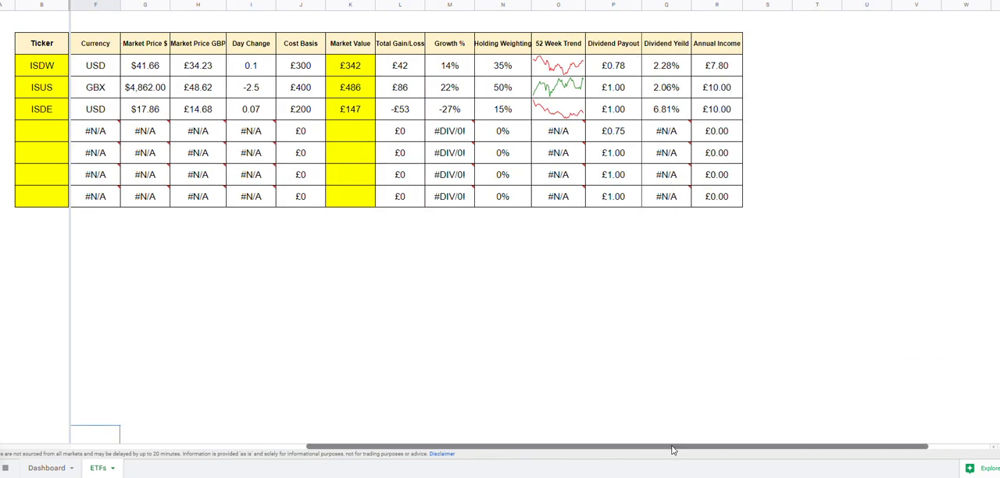
left_click_drag(675, 450, 438, 451)
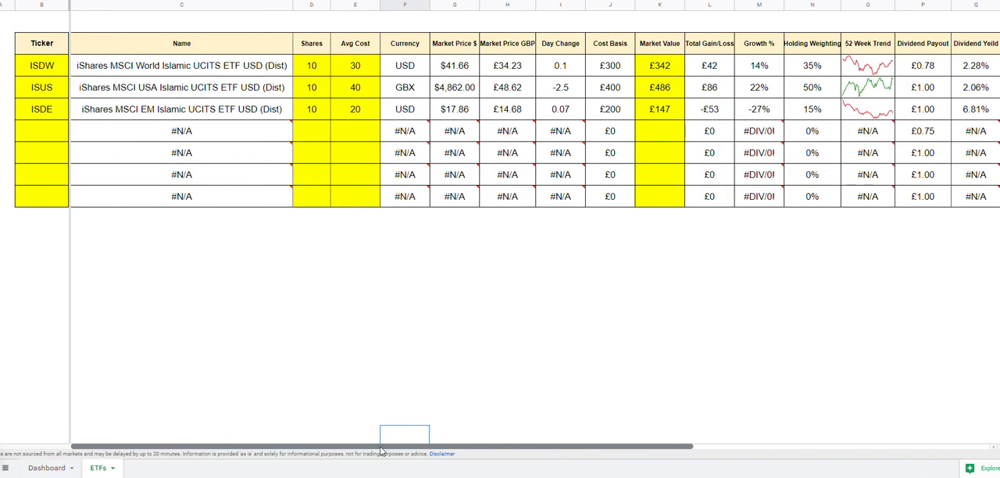
Enter the ticker HLAL in the first empty row below ISDE
left_click(47, 136)
type("HLAL")
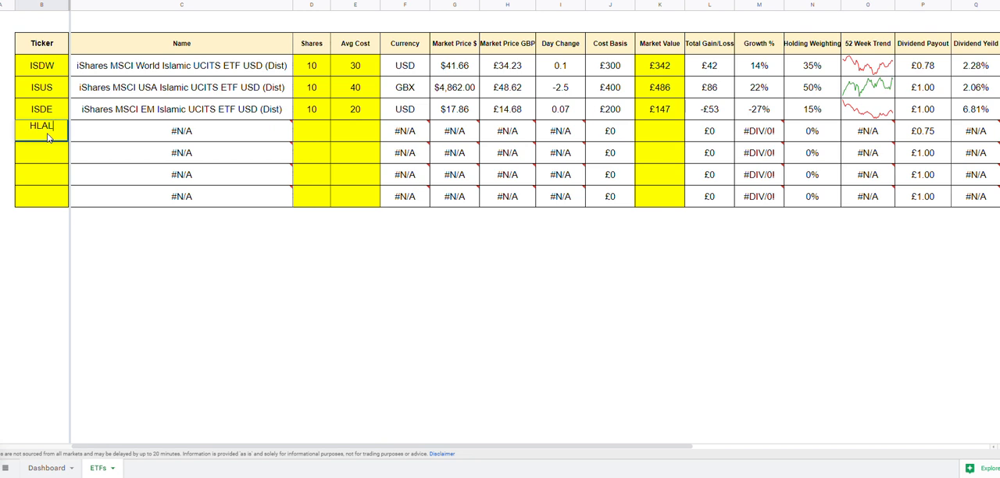
left_click(513, 282)
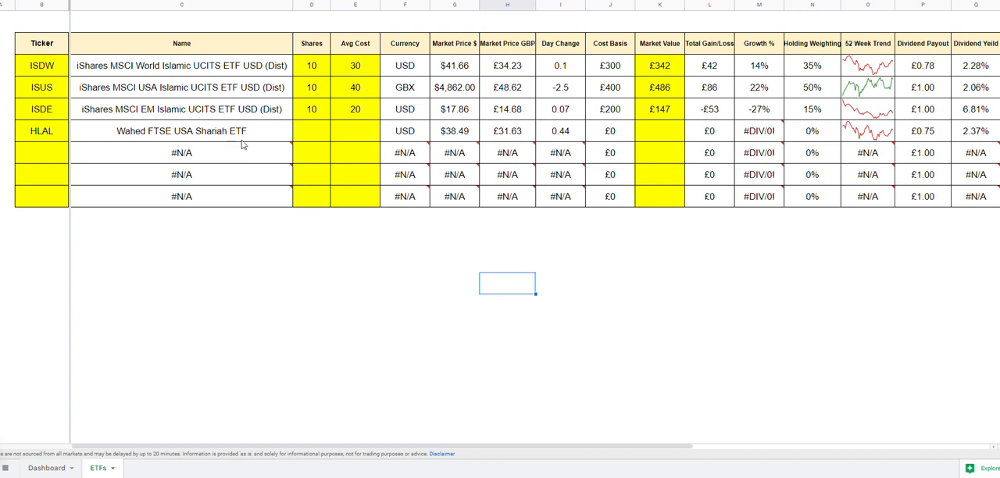
Enter 20 shares at an average cost of 29 for the HLAL holding
left_click(311, 131)
type("20")
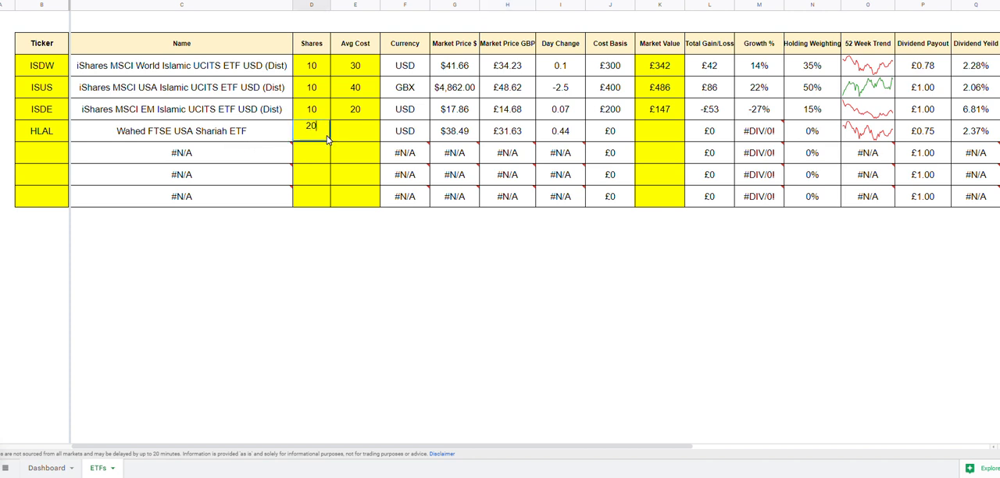
left_click(361, 135)
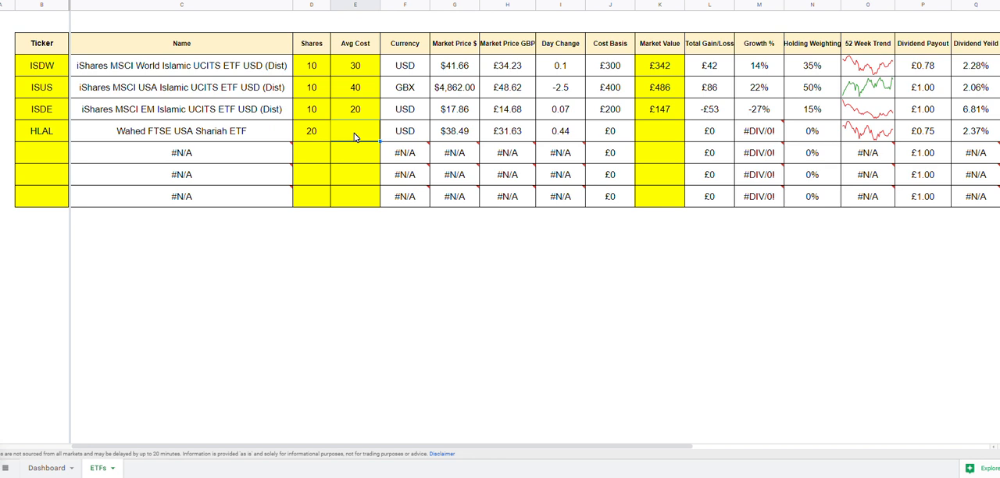
type("29")
left_click(553, 317)
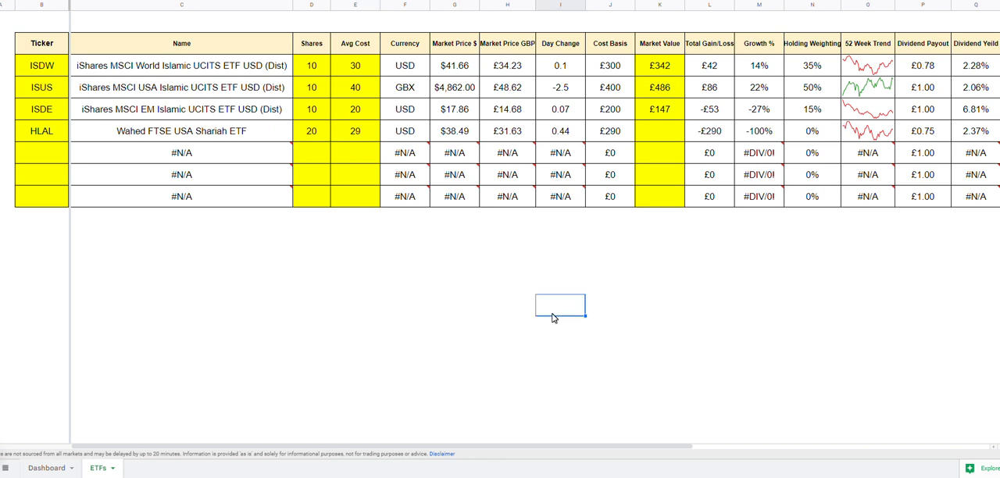
Fill the Market Value formula from the ISDE row down to the HLAL row
left_click(673, 136)
left_click(675, 114)
left_click_drag(685, 118, 685, 141)
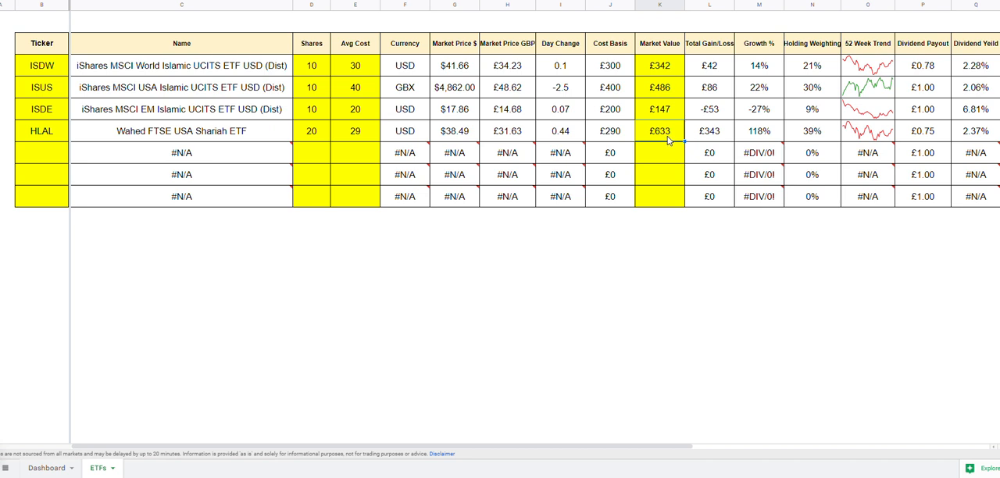
left_click(722, 135)
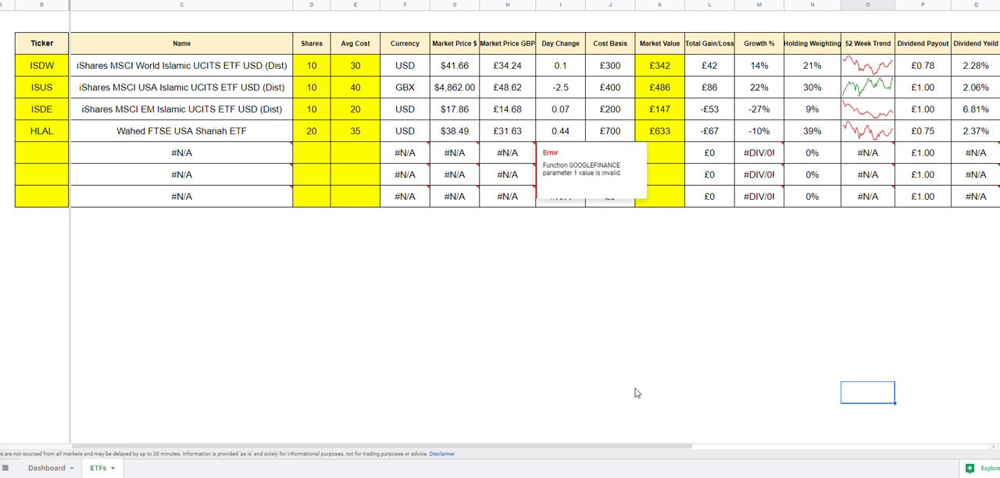
Set the average cost of the HLAL holding to 29 on the ETFs sheet
left_click(305, 138)
left_click(676, 140)
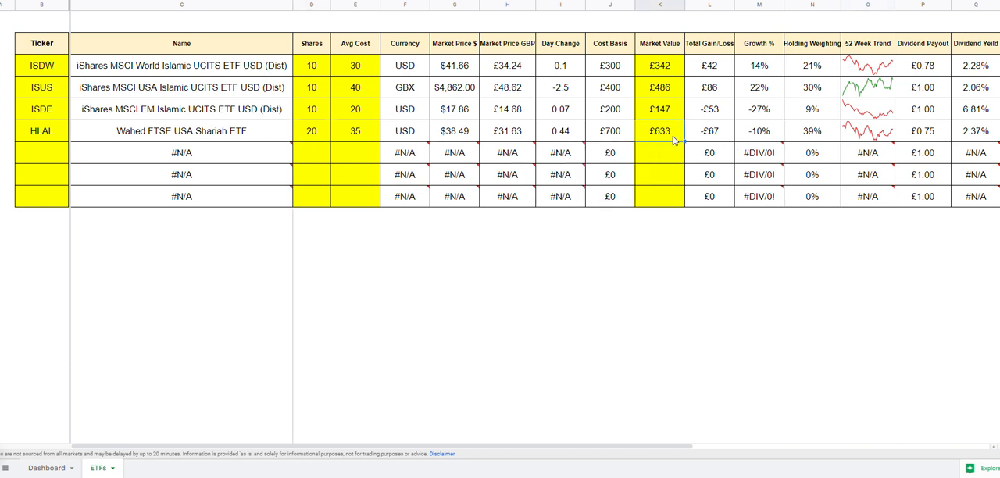
left_click(356, 139)
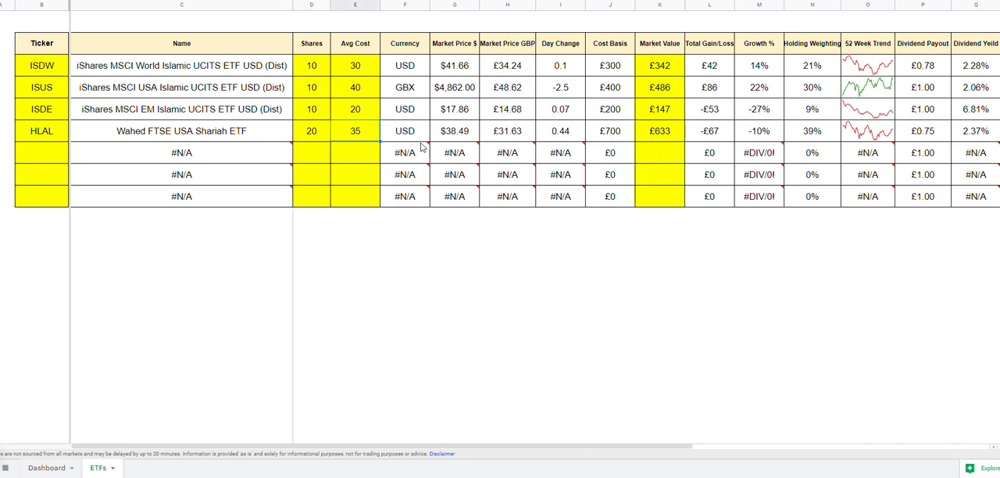
mouse_move(469, 156)
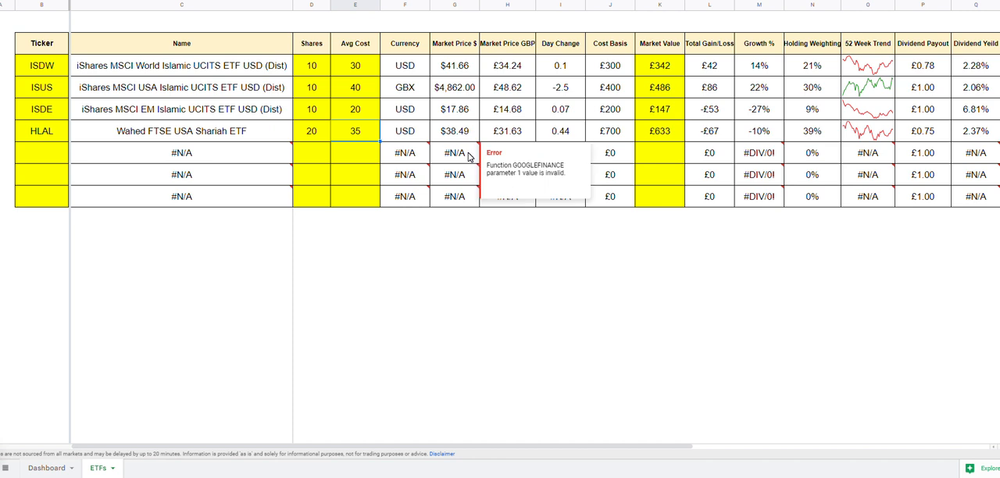
type("29")
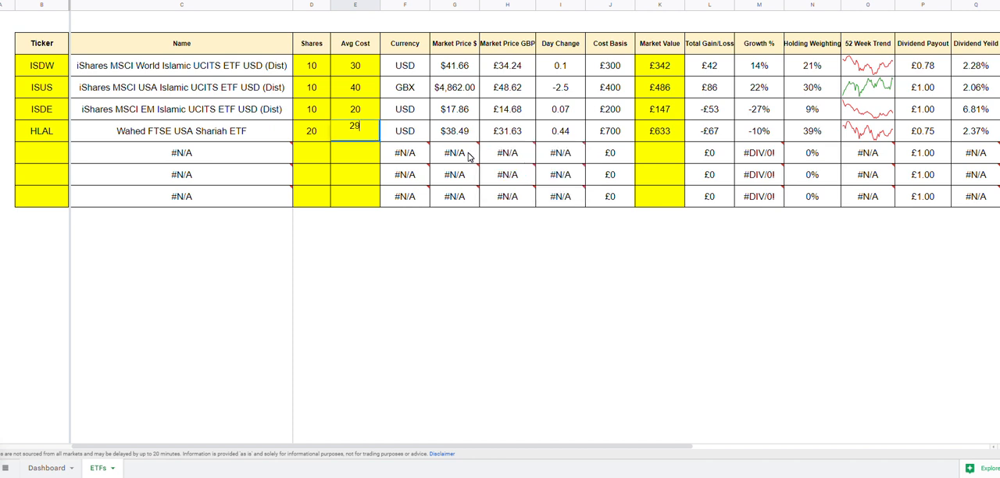
left_click(588, 328)
Examine the HLAL row's cost basis, market value, total gain/loss and dividend payout
left_click(615, 137)
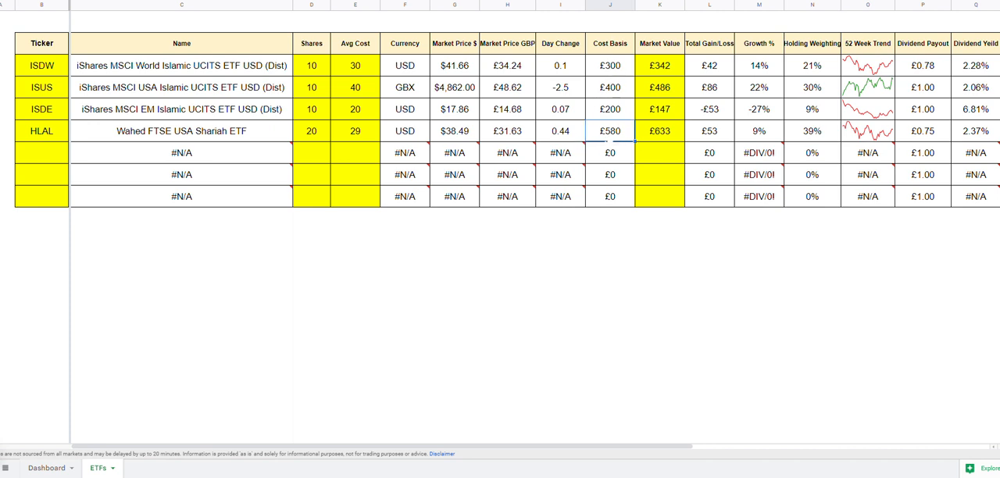
left_click(669, 141)
left_click(711, 140)
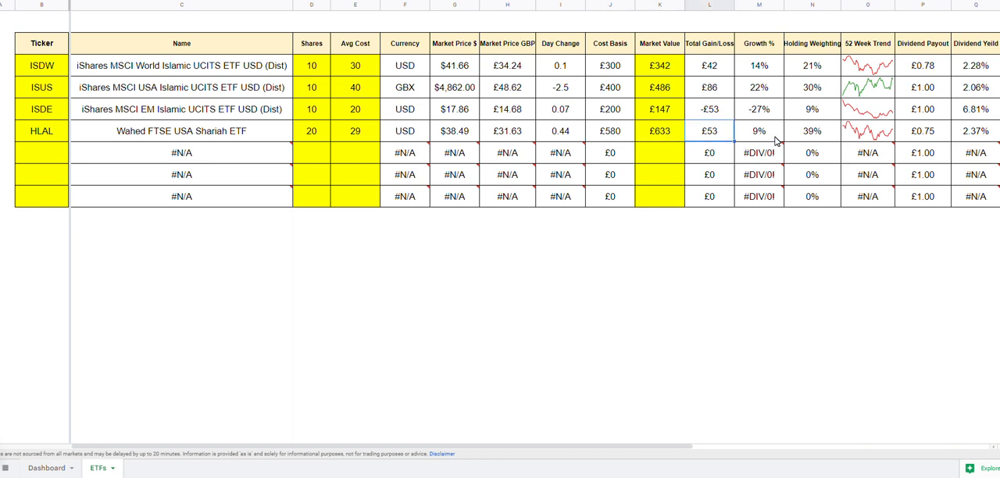
left_click_drag(630, 446, 833, 451)
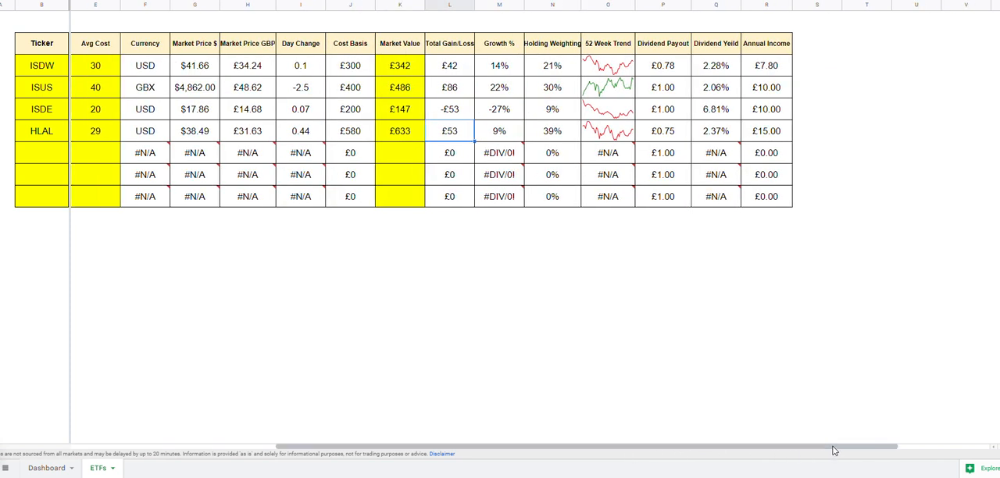
left_click(678, 132)
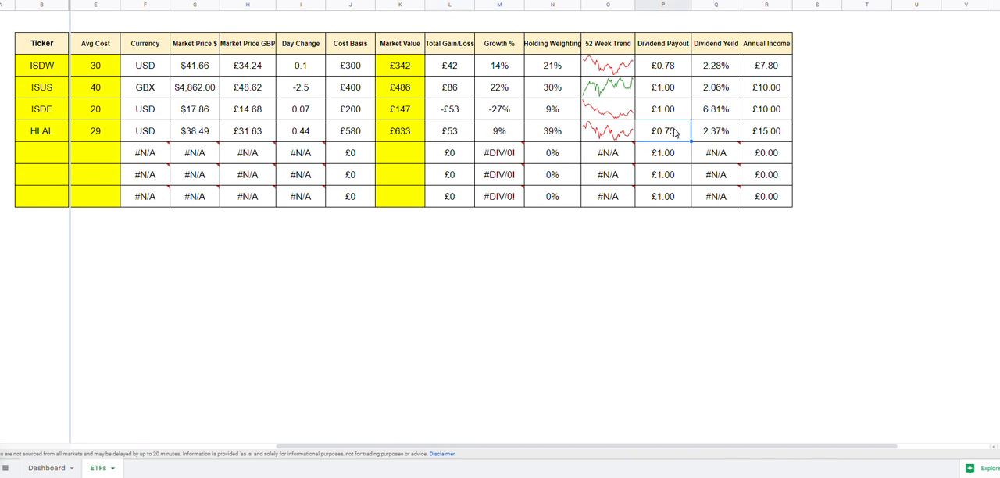
double_click(673, 138)
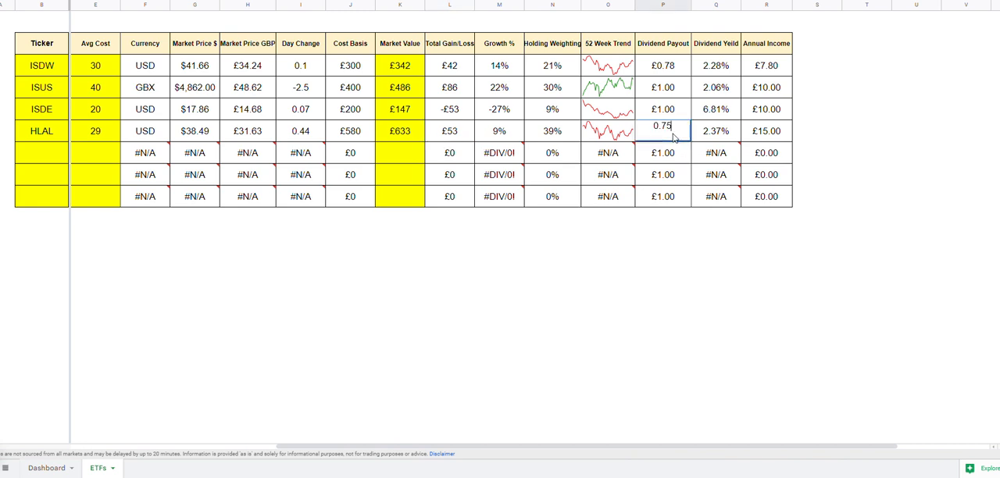
left_click(706, 261)
Fill the Dividend Payout cells from the ISDW row to the last table row with yellow
left_click_drag(662, 66, 666, 201)
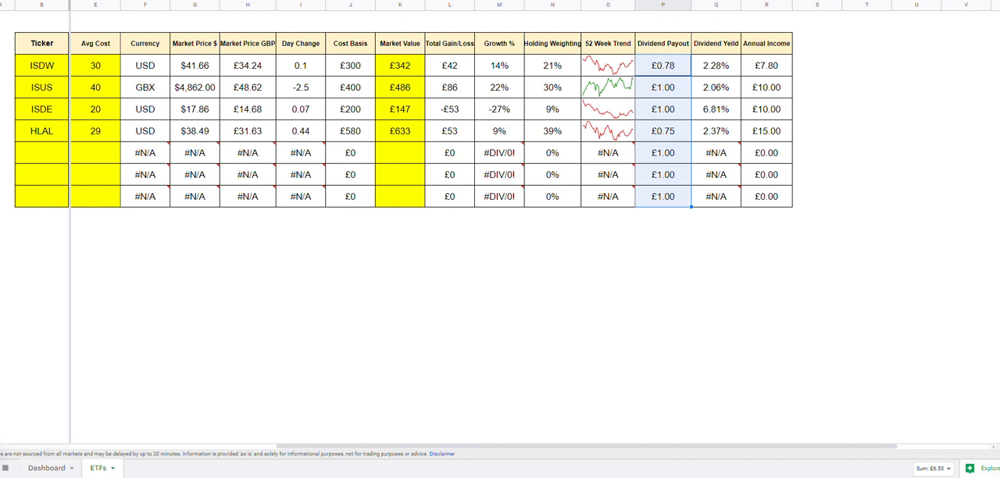
left_click(471, 1)
left_click(500, 21)
left_click(763, 264)
Set the dividend payout of the HLAL holding to 1
left_click(674, 133)
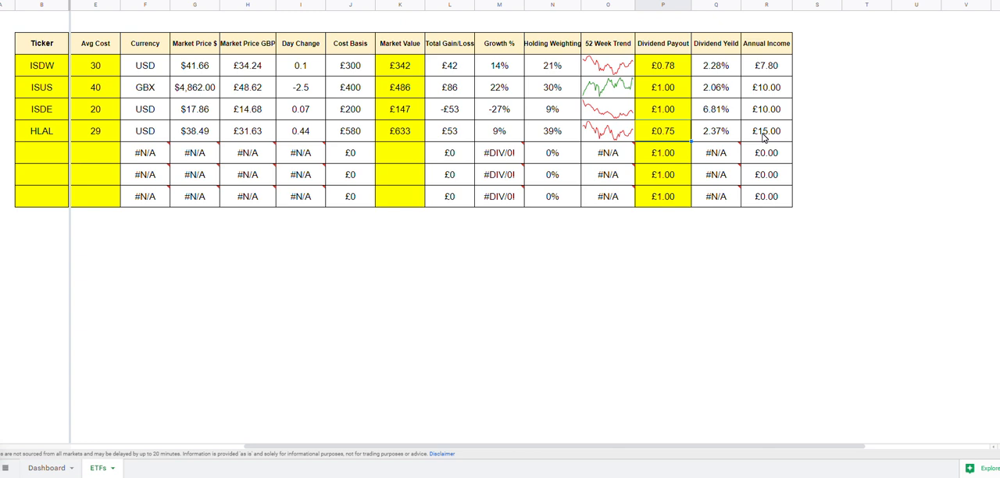
type("1")
key("Return")
left_click(751, 259)
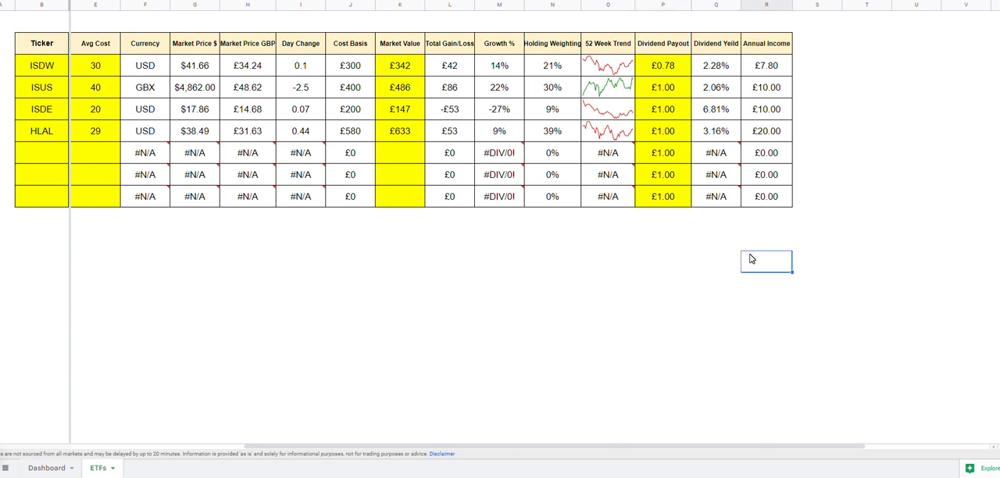
Check HLAL's dividend payout, dividend yield and annual income, and open the Dashboard sheet
left_click(676, 135)
left_click_drag(676, 135, 787, 139)
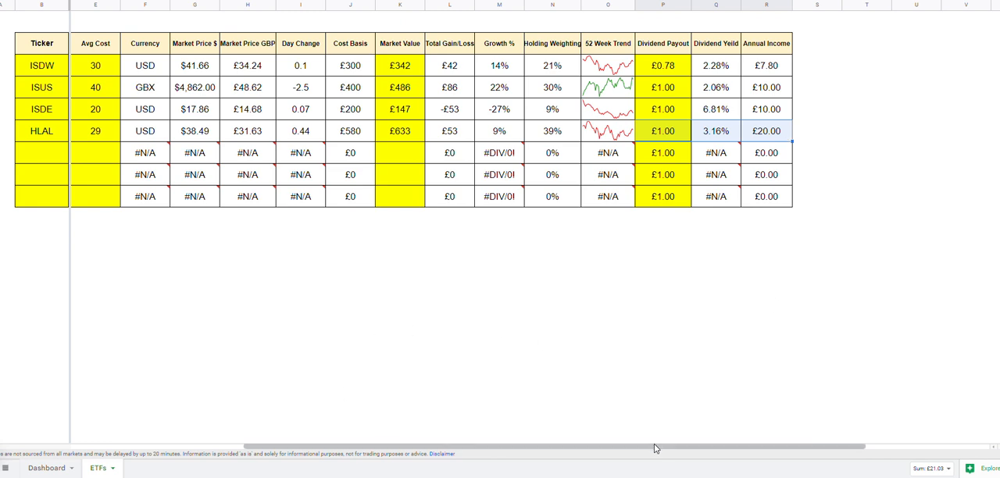
left_click_drag(659, 449, 281, 464)
left_click(52, 469)
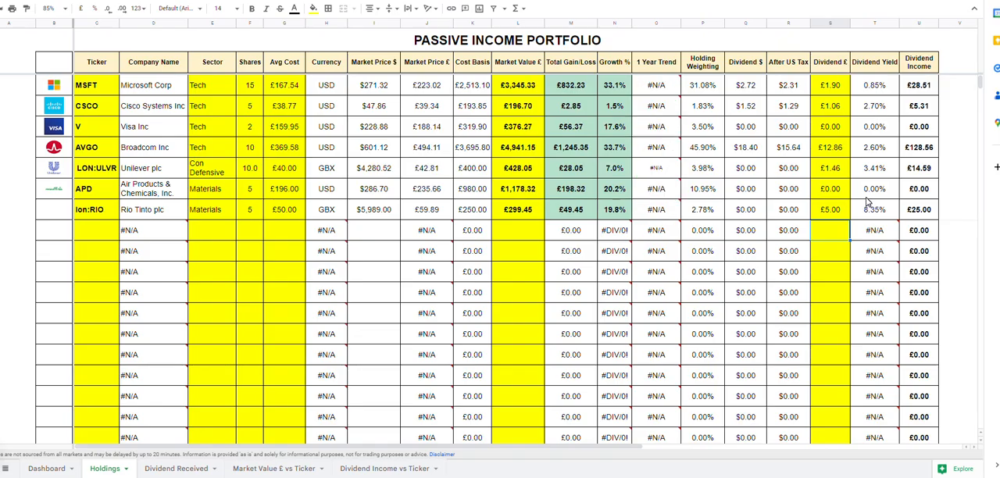
On the Holdings sheet of the pound version, set the Dividend £ value of the APD holding to 5
left_click_drag(95, 211, 854, 214)
left_click(835, 211)
left_click(835, 193)
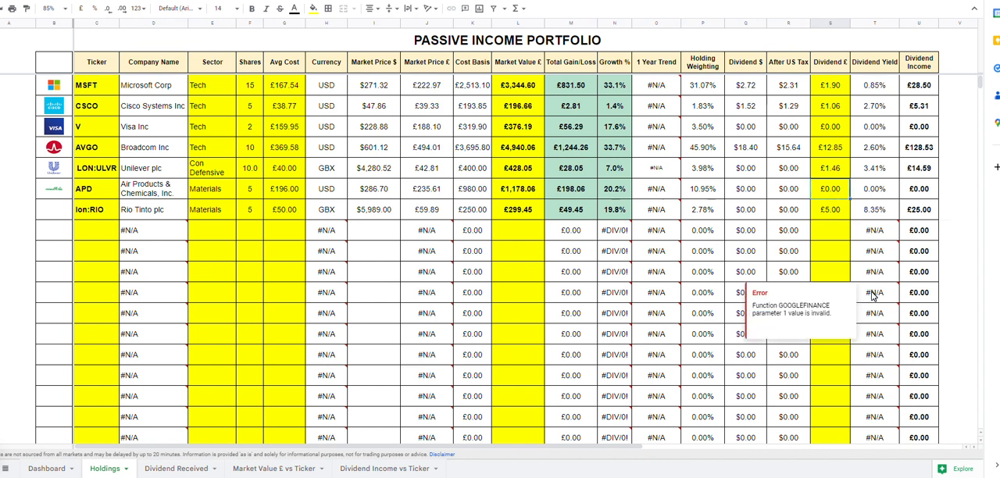
type("5")
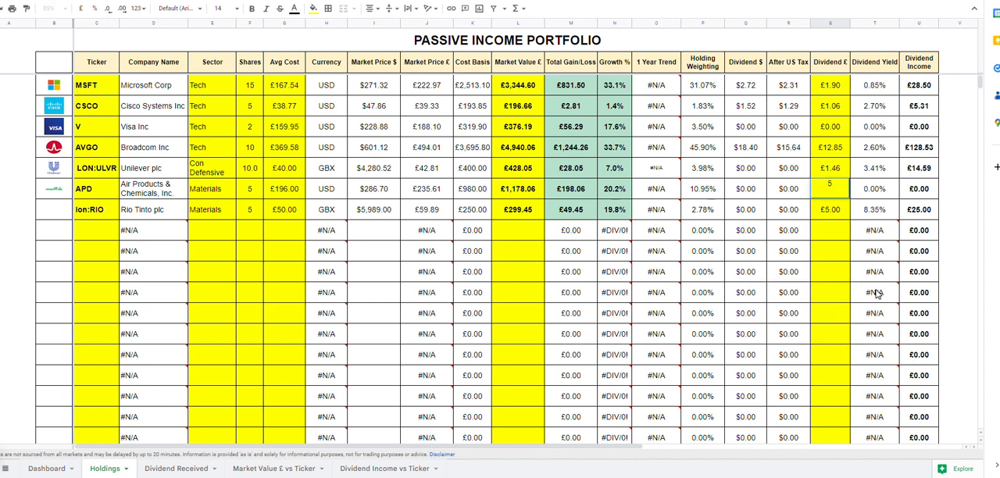
left_click(865, 273)
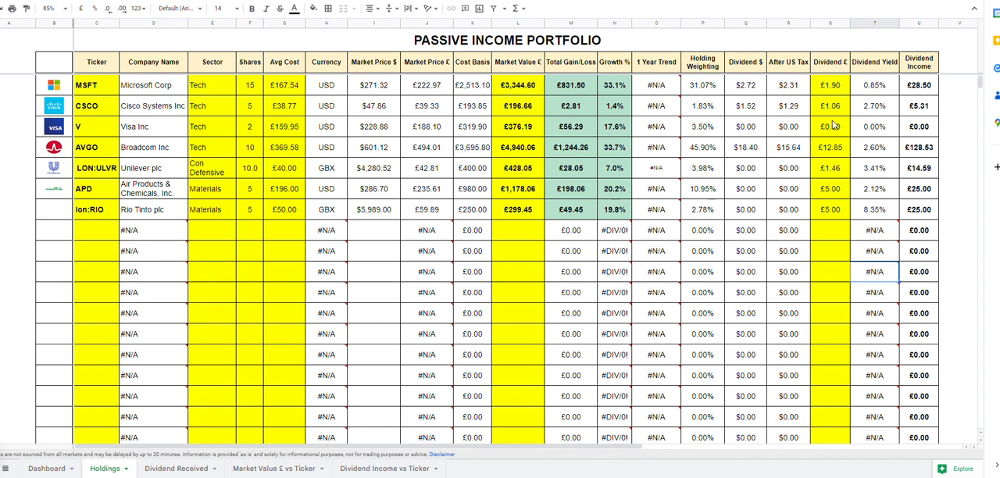
Examine the Microsoft row's ticker, Holding Weighting, Dividend $ and Dividend £ cells on the Holdings sheet
double_click(832, 90)
key("Escape")
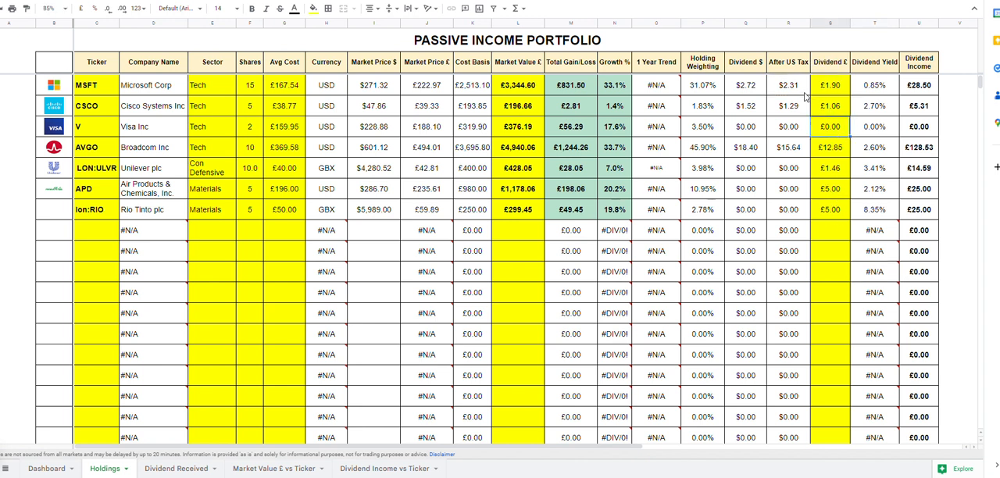
left_click(703, 87)
left_click(746, 86)
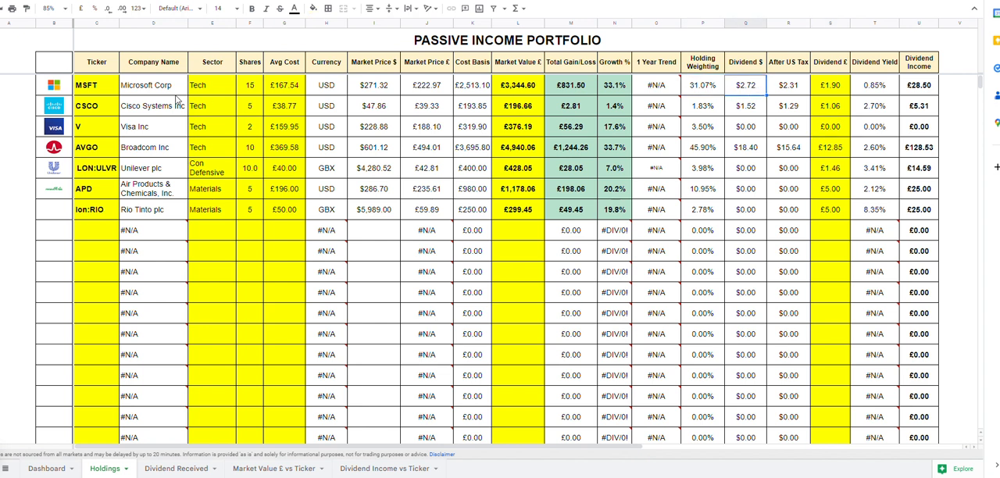
left_click(82, 92)
left_click(824, 89)
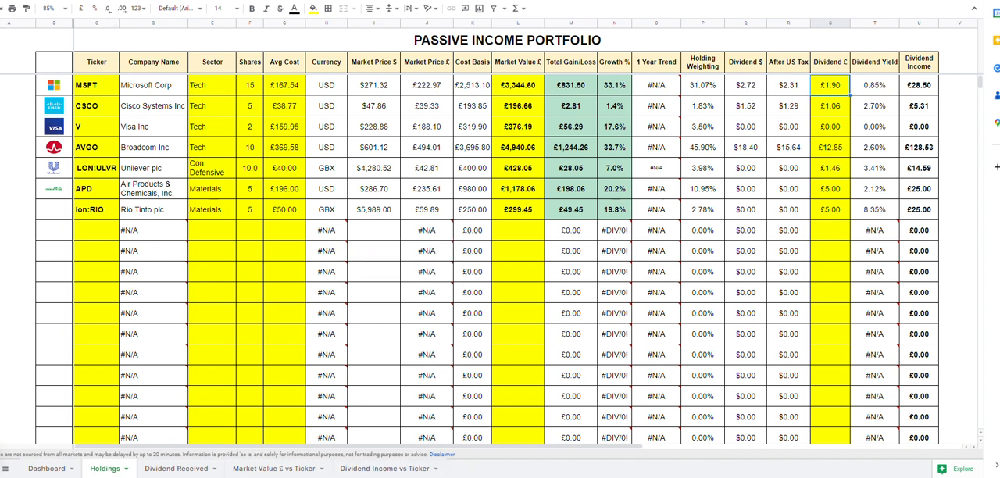
View the Market Value £ vs Ticker sheet and the Dividend Income Dashboard
left_click(274, 469)
left_click(49, 469)
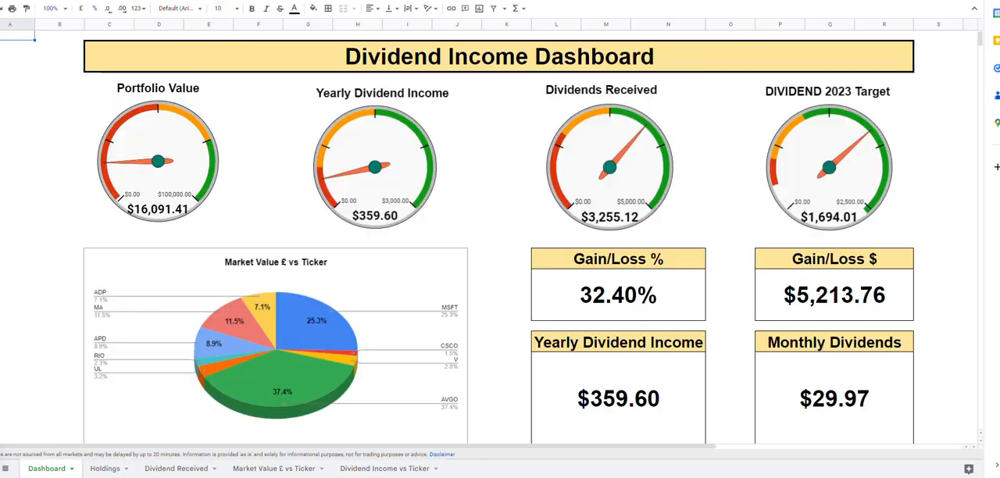
left_click(497, 201)
left_click(508, 319)
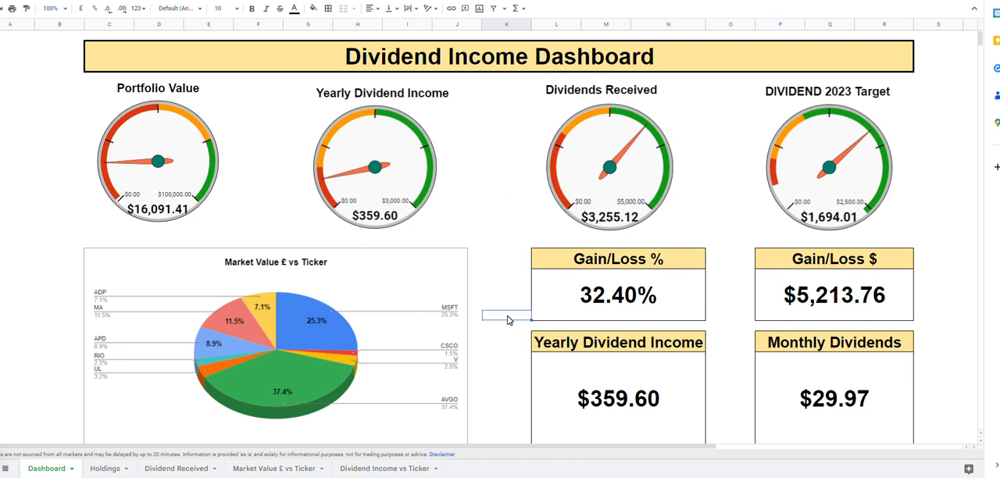
Open the options for making a copy of the tracker spreadsheet and close them without copying
key("alt+f")
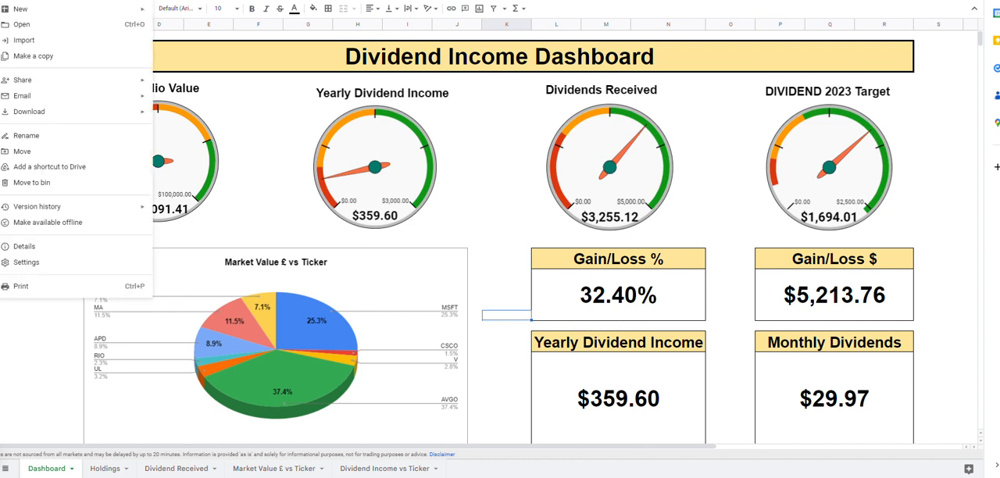
left_click(61, 56)
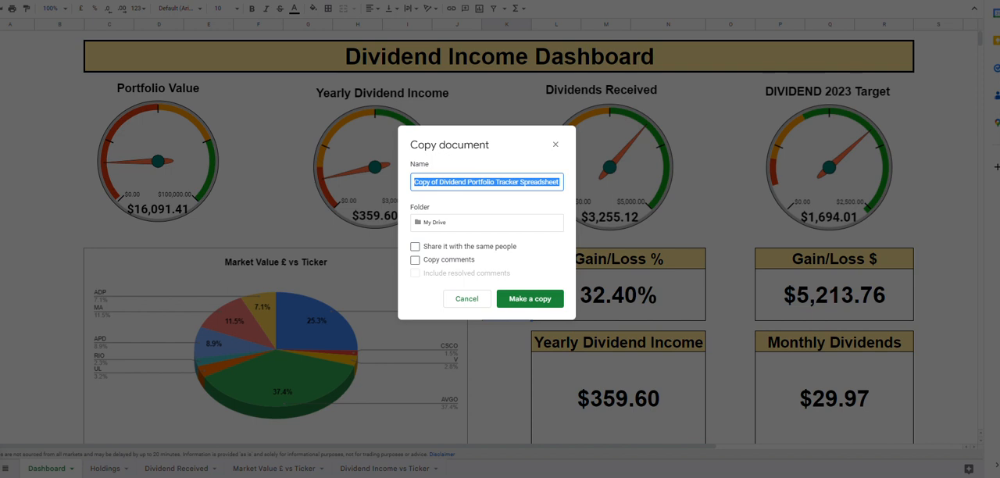
left_click(556, 147)
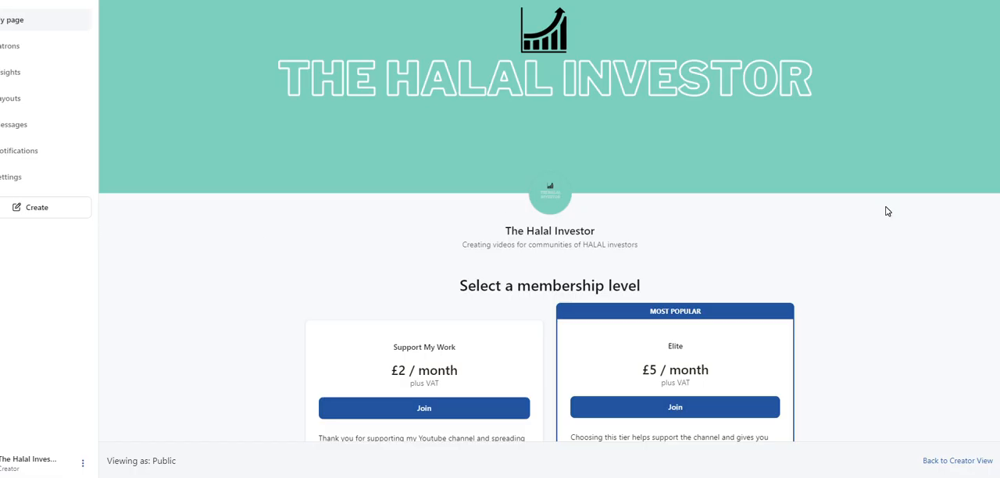
On The Halal Investor's membership page, review the Support My Work and Elite tiers, highlighting the Support My Work price
key("ctrl+a")
left_click(838, 269)
scroll(899, 265, "down", 2)
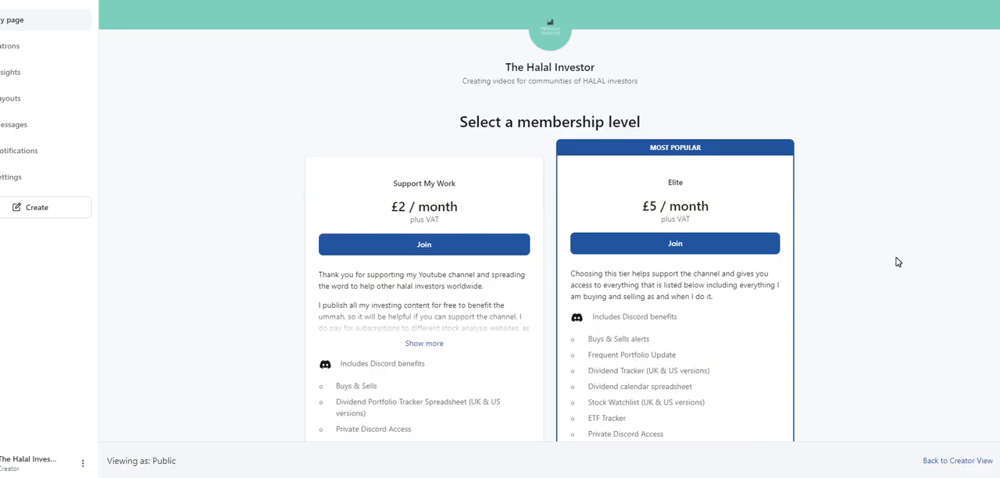
scroll(899, 263, "up", 2)
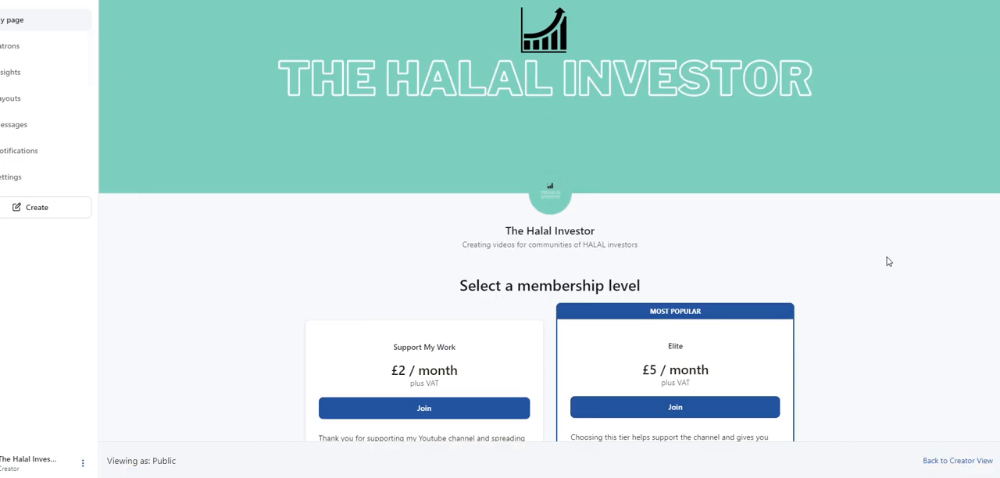
scroll(888, 261, "down", 2)
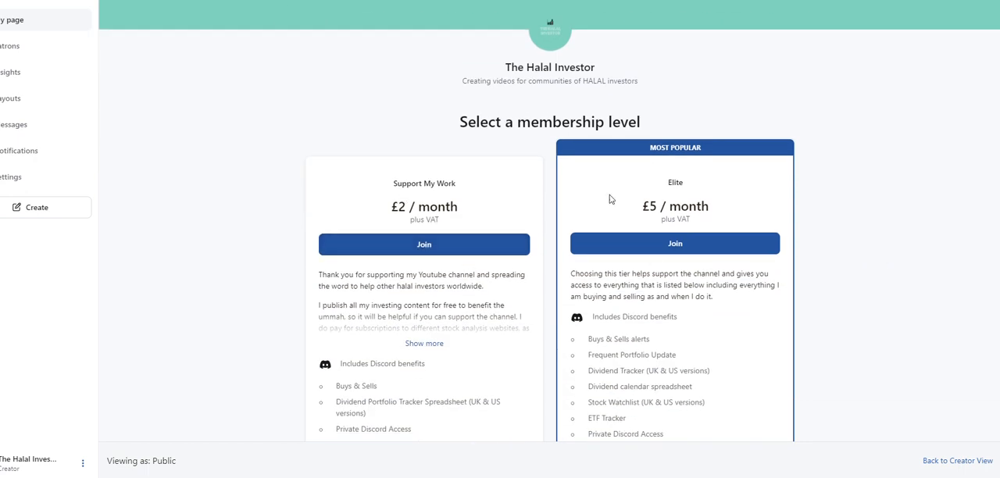
left_click_drag(386, 209, 453, 207)
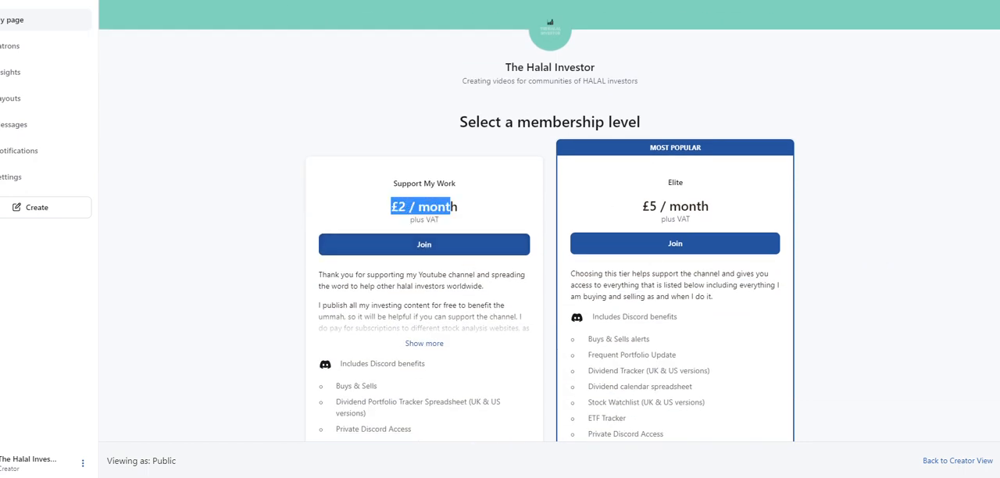
scroll(555, 353, "down", 2)
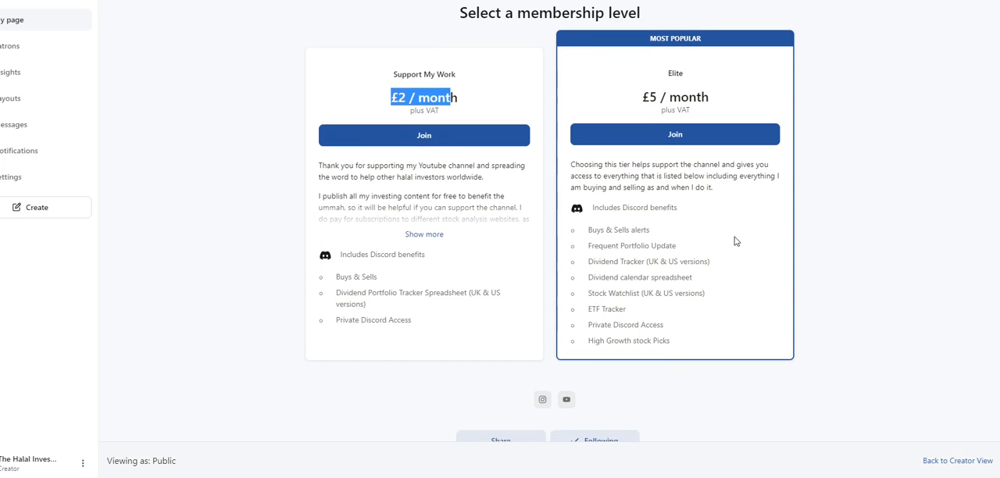
Read through the Elite tier's benefits, highlighting the buy and sell alerts, portfolio update and Dividend Tracker entries
left_click_drag(606, 230, 658, 340)
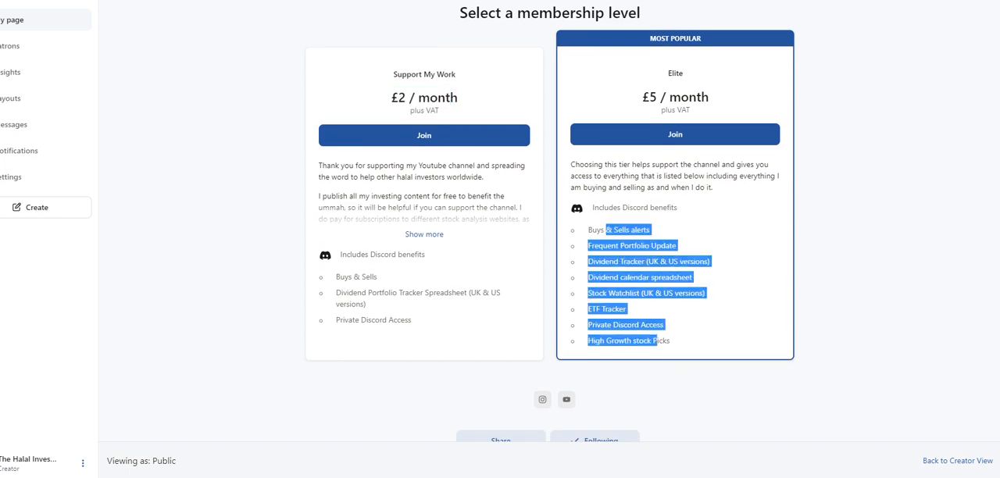
left_click(698, 329)
scroll(698, 329, "up", 5)
scroll(854, 278, "down", 2)
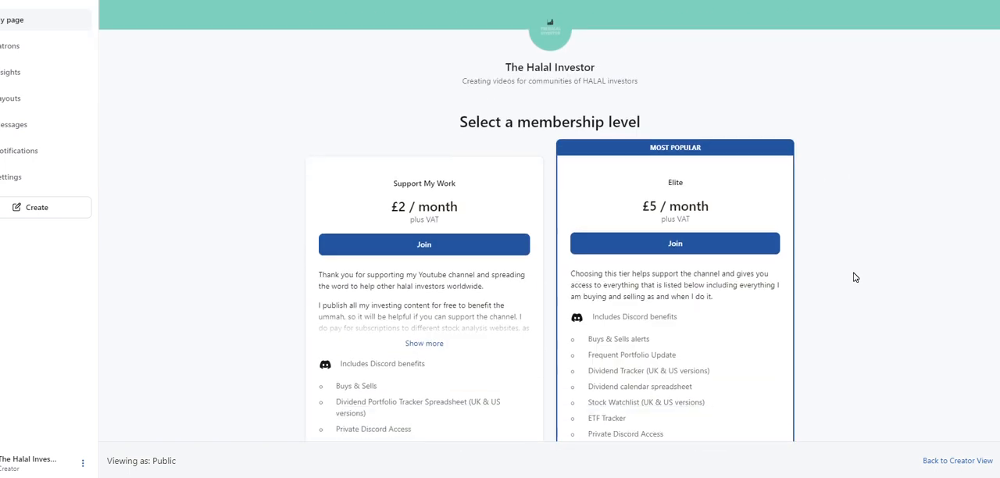
scroll(853, 277, "down", 1)
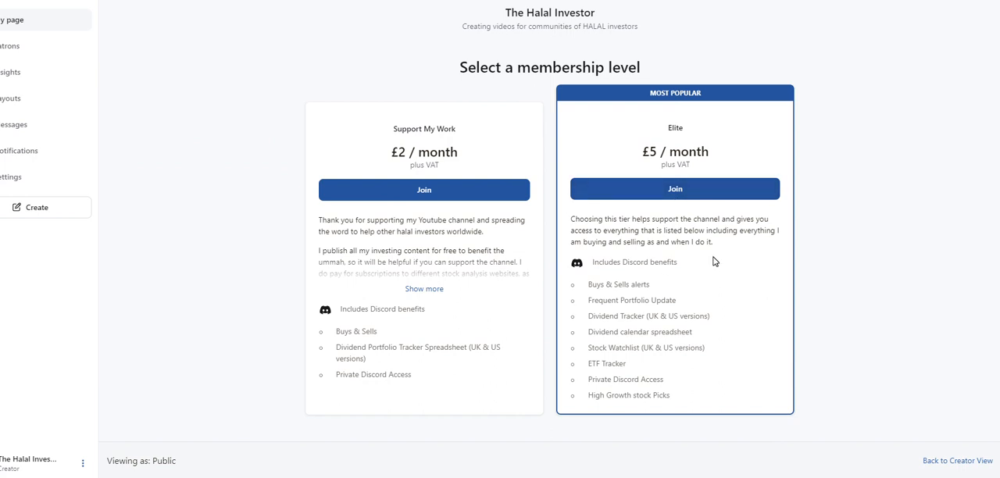
left_click_drag(583, 287, 688, 288)
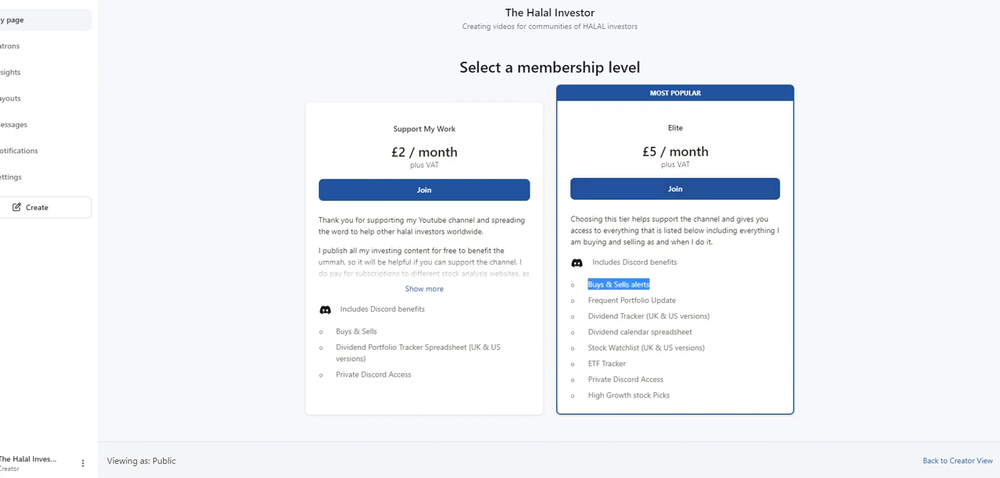
left_click_drag(591, 305, 737, 313)
left_click_drag(594, 316, 737, 336)
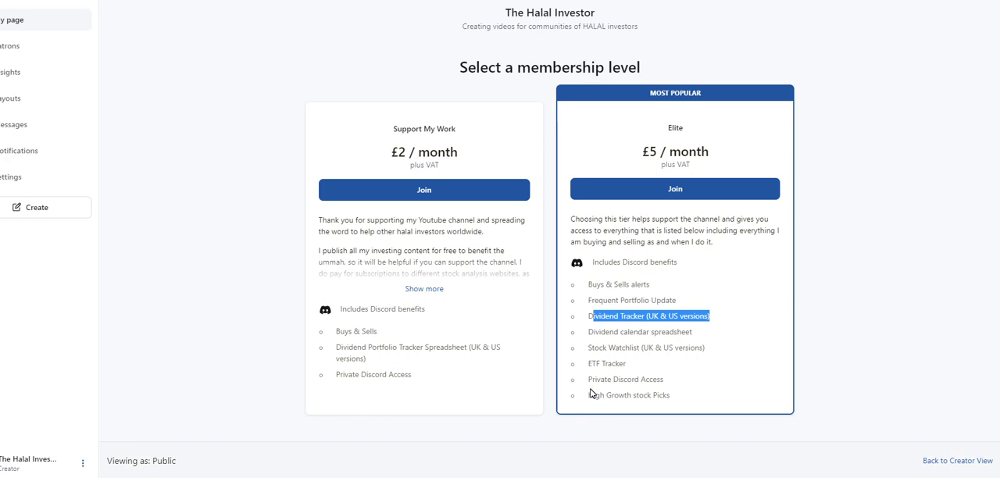
Highlight the Private Discord Access benefit in the Elite and Support My Work tiers, plus the Support My Work price
left_click_drag(612, 380, 686, 383)
left_click_drag(336, 376, 439, 379)
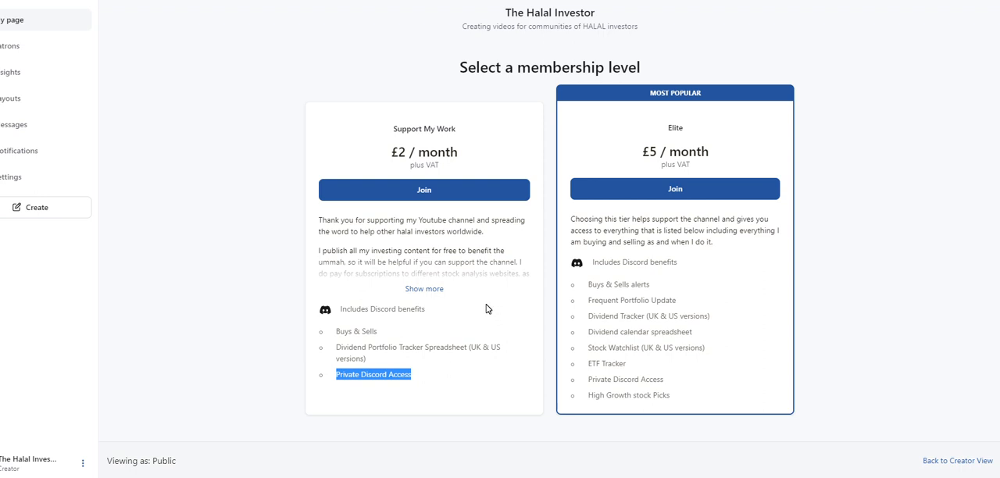
left_click_drag(387, 162, 488, 155)
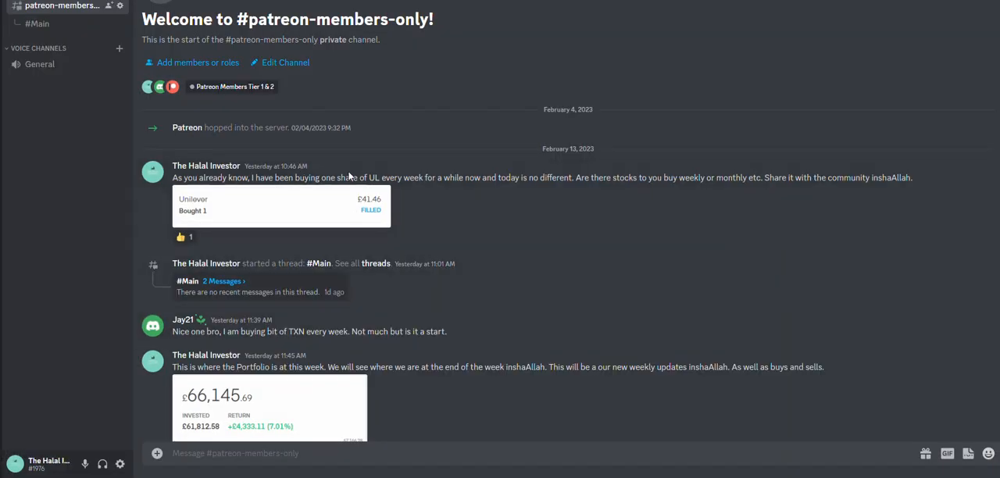
Switch to Discord, read through the posts in the patreon-members-only channel, and return to the Patreon membership page
scroll(536, 279, "down", 5)
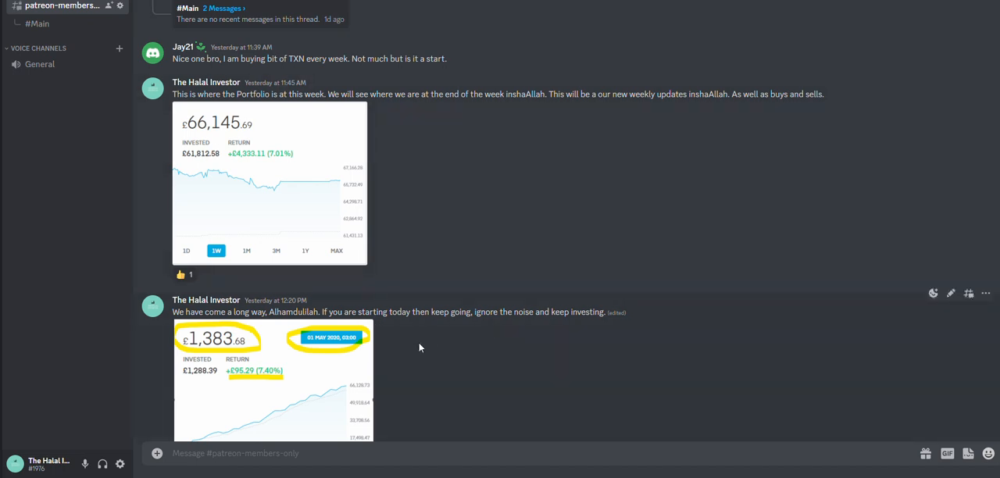
scroll(339, 310, "up", 5)
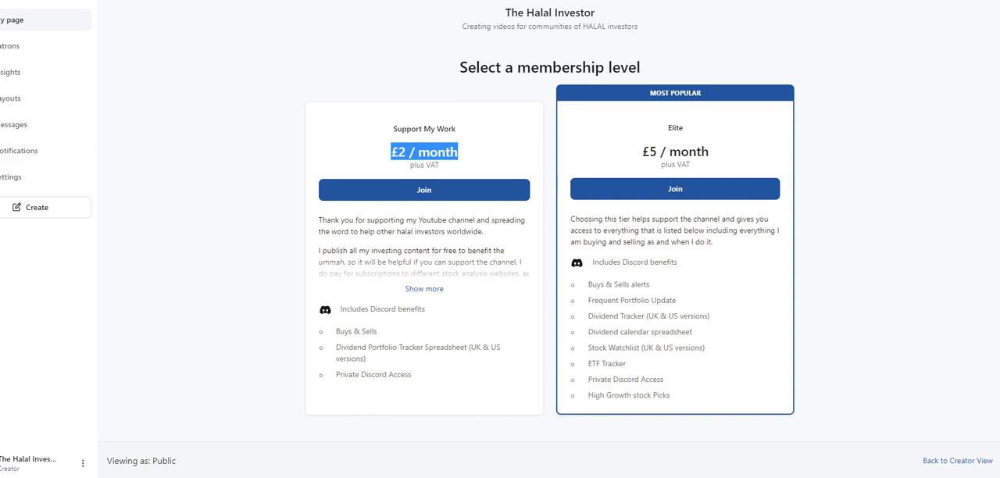
scroll(545, 247, "down", 1)
scroll(447, 240, "down", 3)
scroll(608, 361, "up", 3)
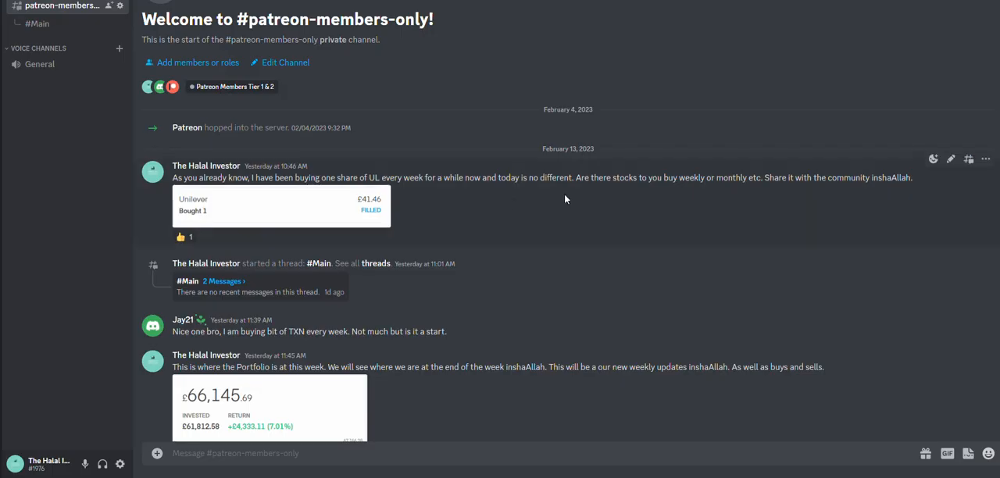
scroll(613, 231, "down", 4)
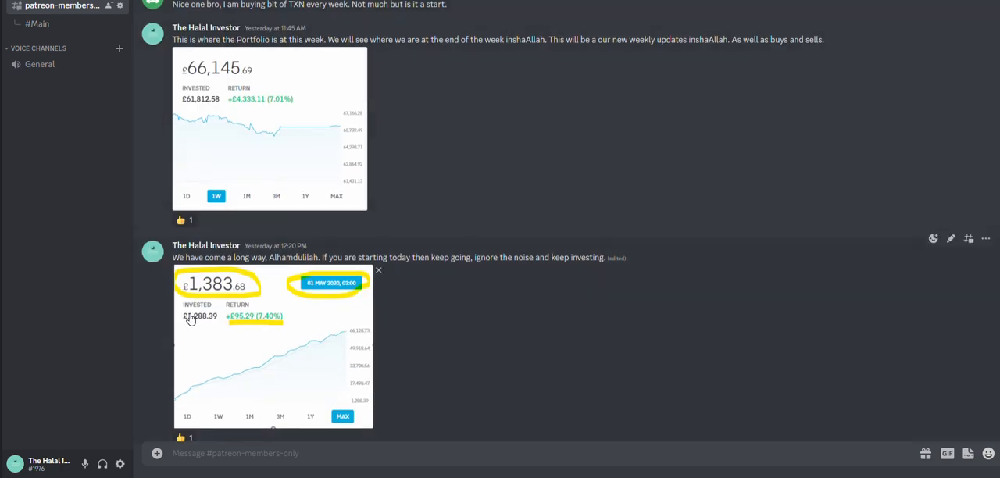
scroll(462, 309, "up", 4)
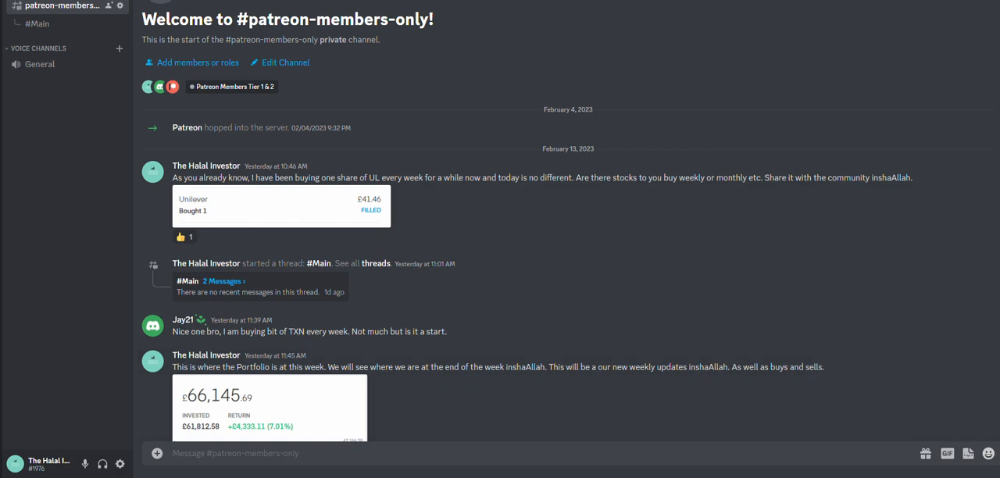
left_click(110, 477)
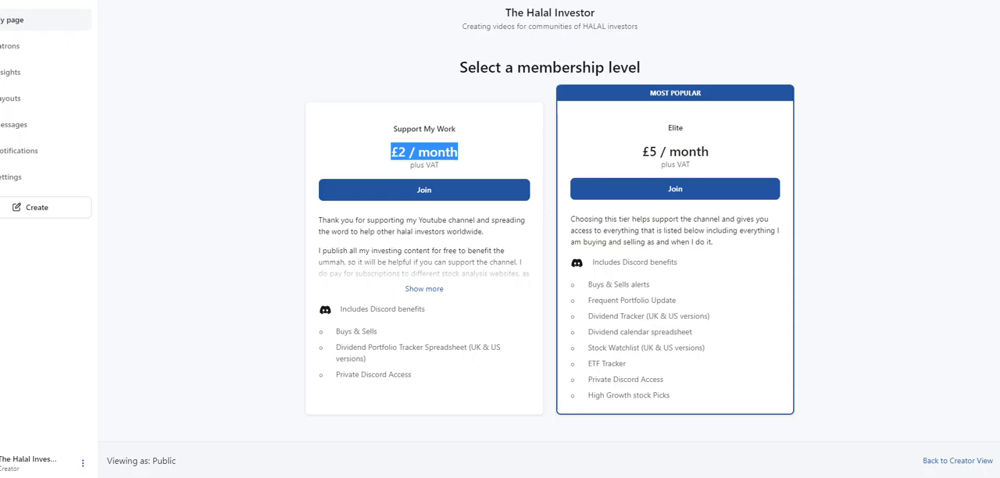
Review the Support My Work tier, highlighting its monthly price and its description, and clear the highlight
left_click(197, 310)
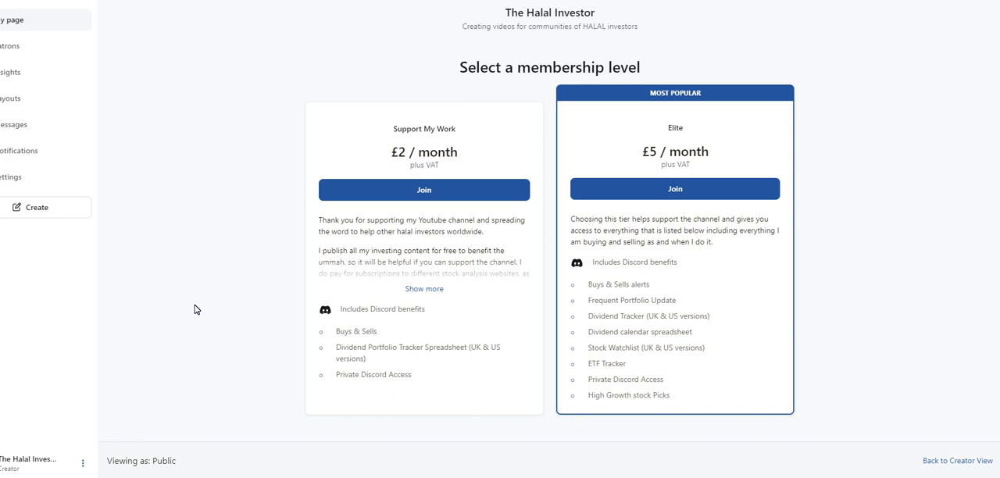
scroll(901, 231, "up", 3)
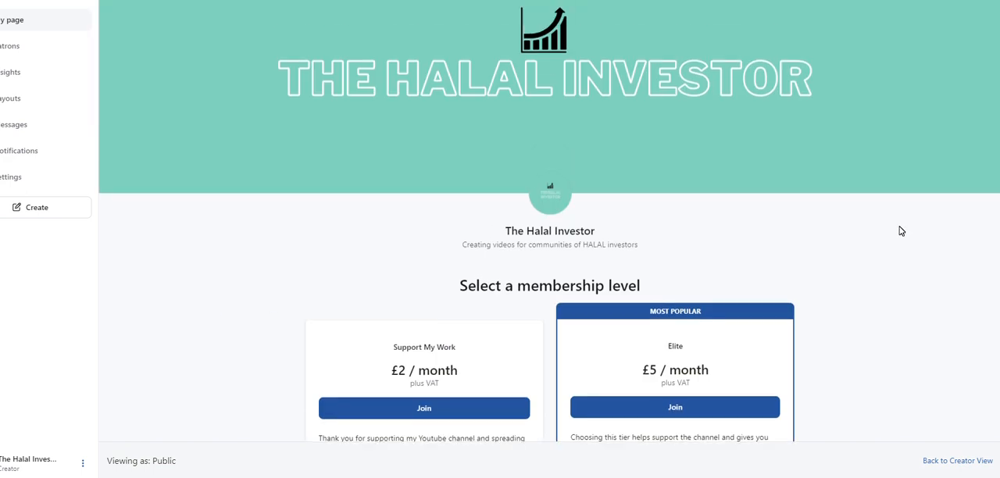
scroll(883, 261, "down", 3)
left_click_drag(386, 211, 467, 209)
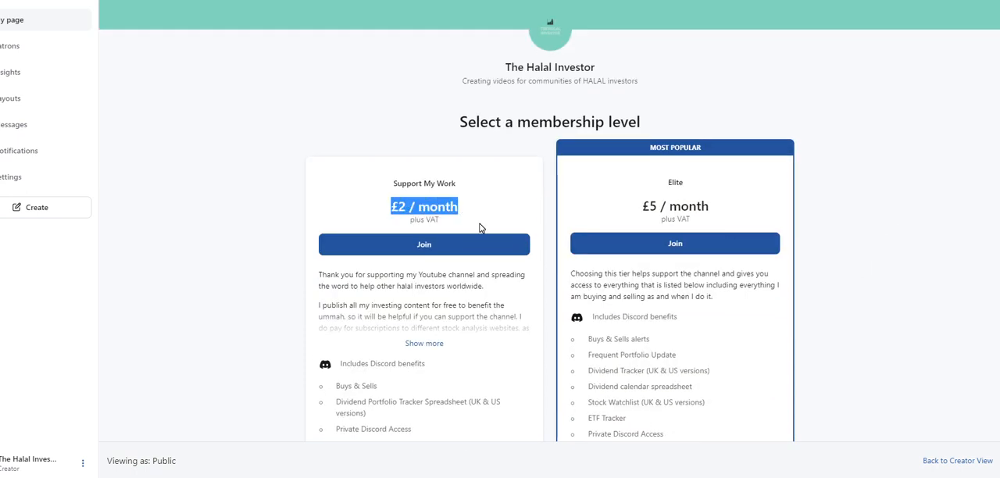
left_click_drag(353, 286, 472, 363)
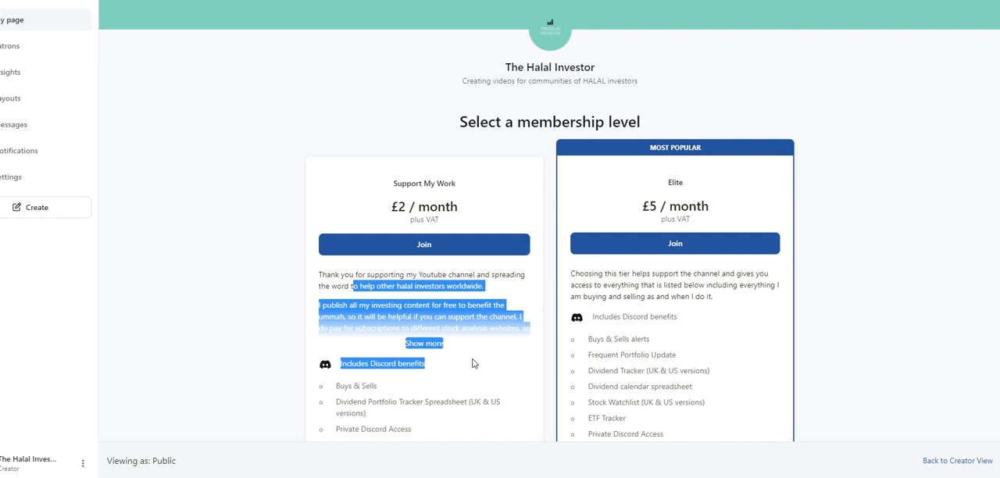
left_click(970, 344)
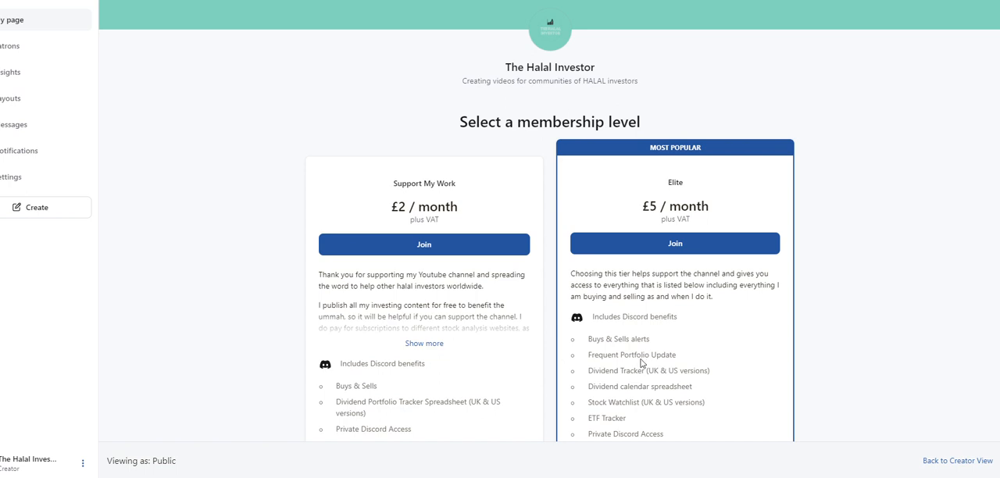
scroll(549, 222, "down", 1)
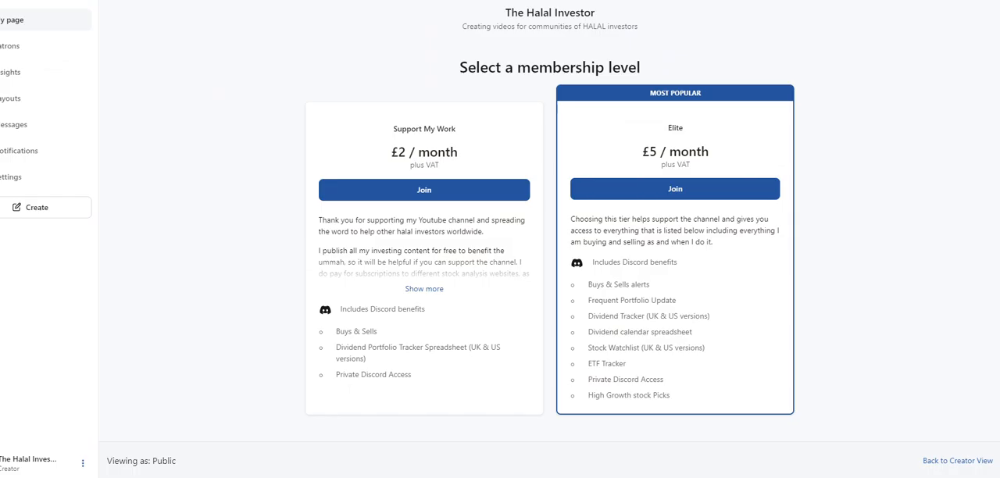
Browse the locked recent posts on the membership page, highlighting the Stock Watchlist post title
scroll(555, 252, "down", 15)
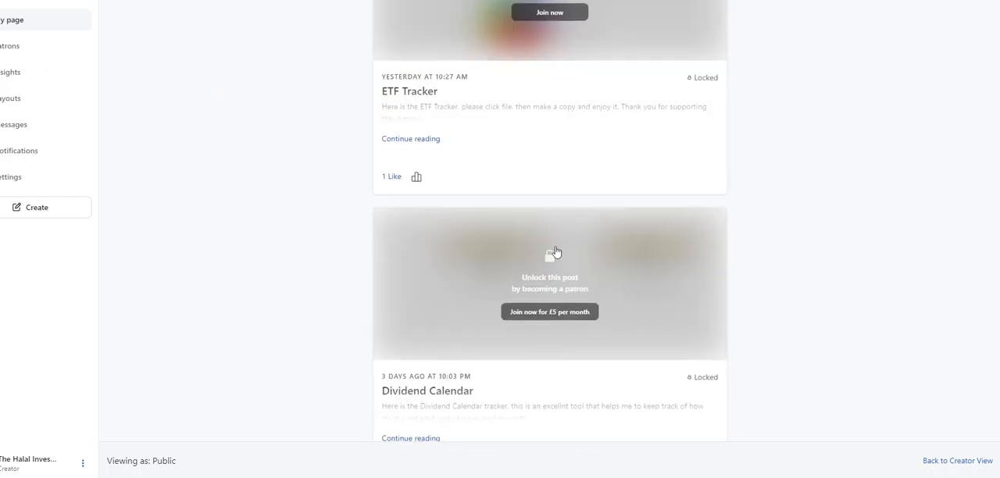
scroll(555, 251, "down", 15)
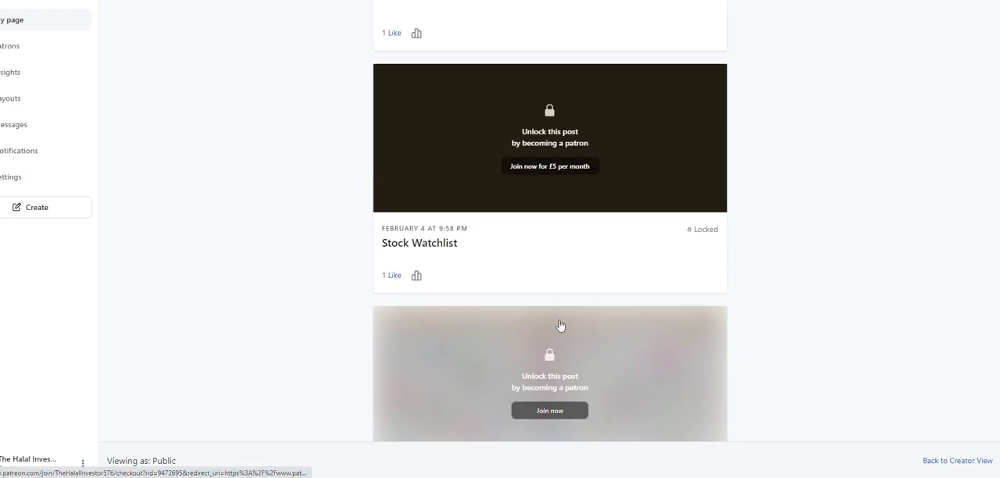
scroll(561, 326, "down", 4)
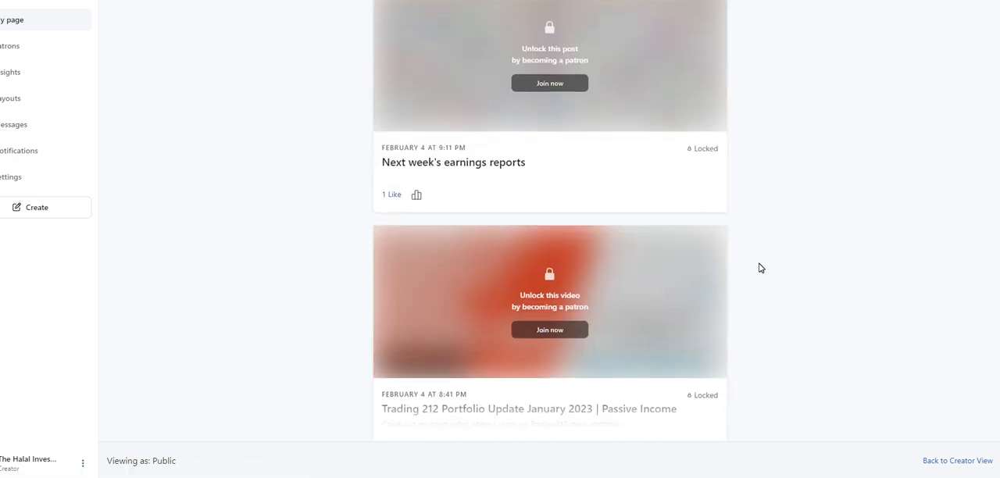
scroll(761, 268, "up", 4)
left_click_drag(382, 409, 482, 411)
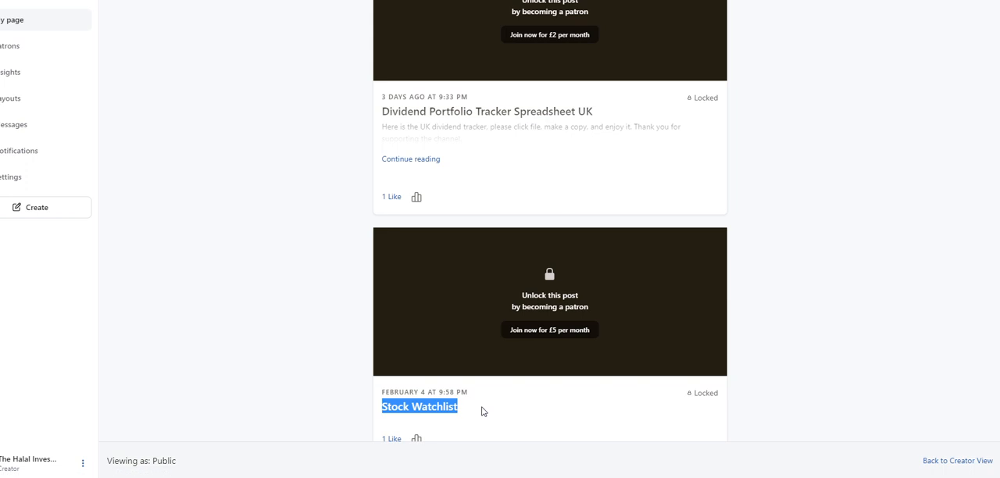
scroll(822, 257, "up", 5)
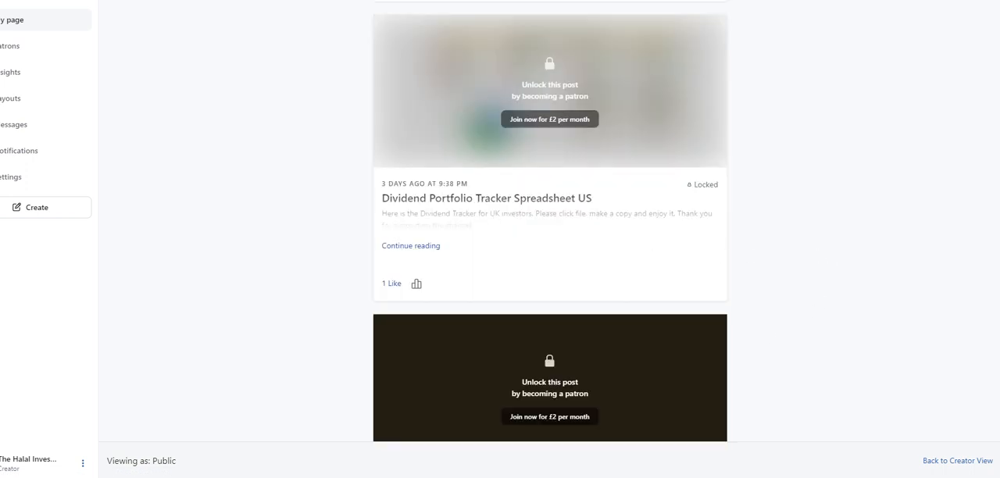
scroll(706, 333, "up", 20)
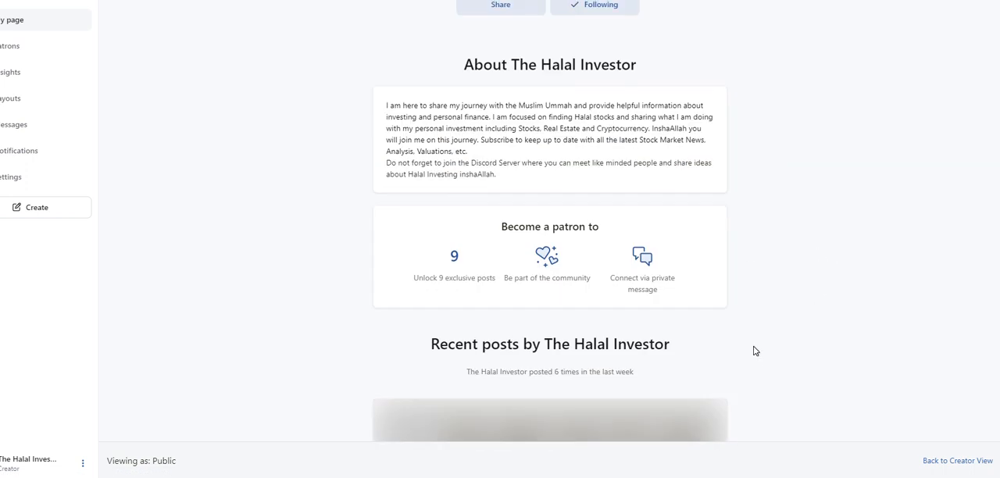
Highlight the ETF Tracker, Stock Watchlist and Dividend calendar spreadsheet benefits in the Elite tier
scroll(756, 351, "up", 4)
left_click_drag(589, 200, 659, 201)
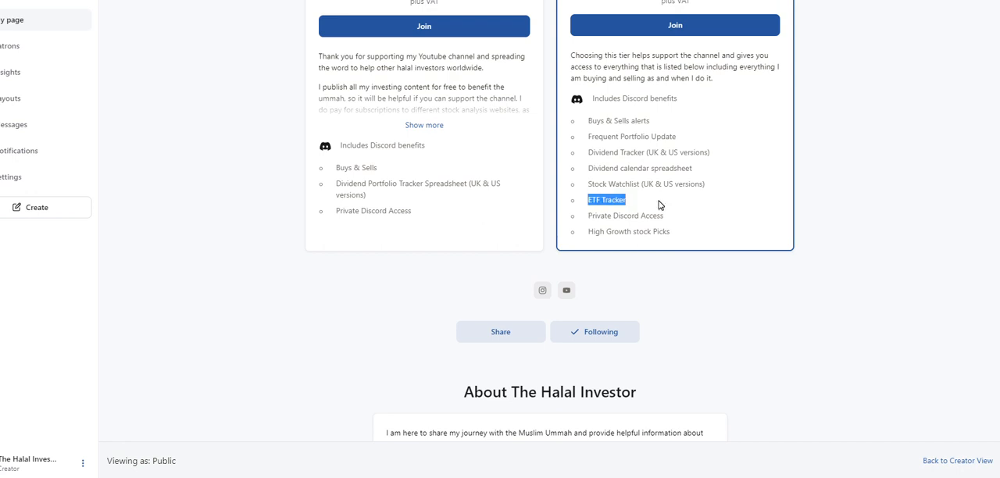
left_click_drag(594, 184, 714, 190)
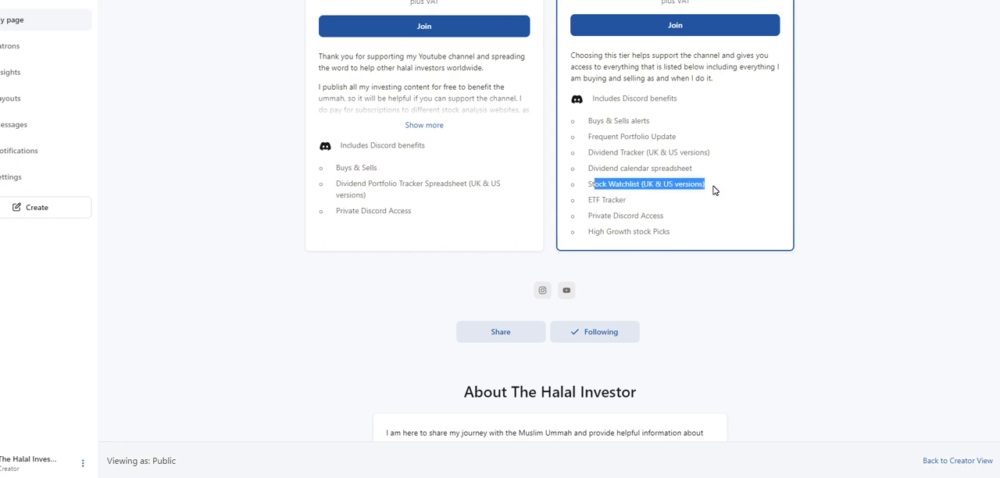
left_click_drag(587, 168, 729, 175)
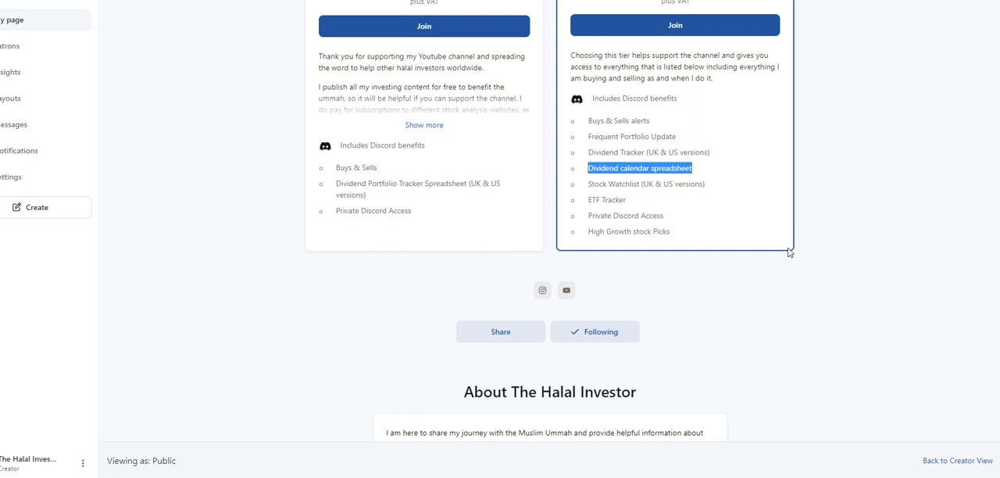
scroll(782, 254, "up", 5)
scroll(908, 283, "up", 1)
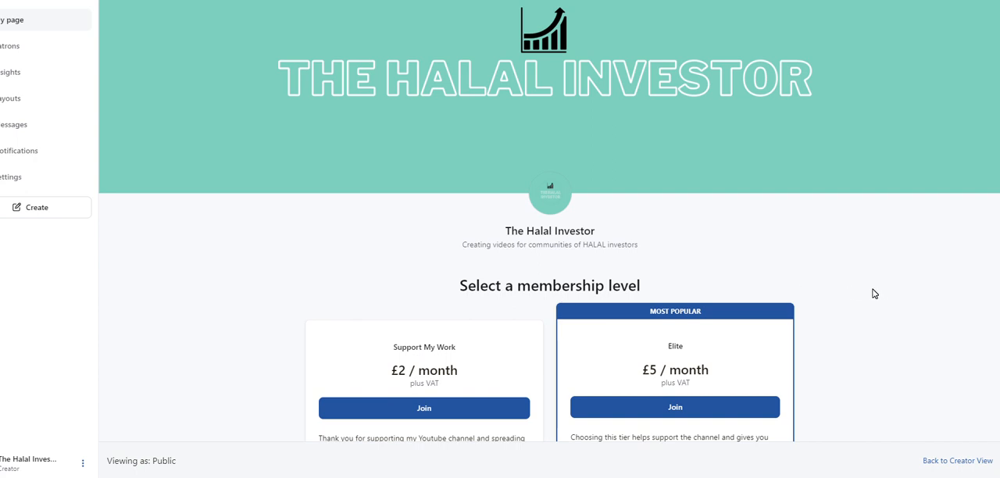
scroll(875, 291, "down", 2)
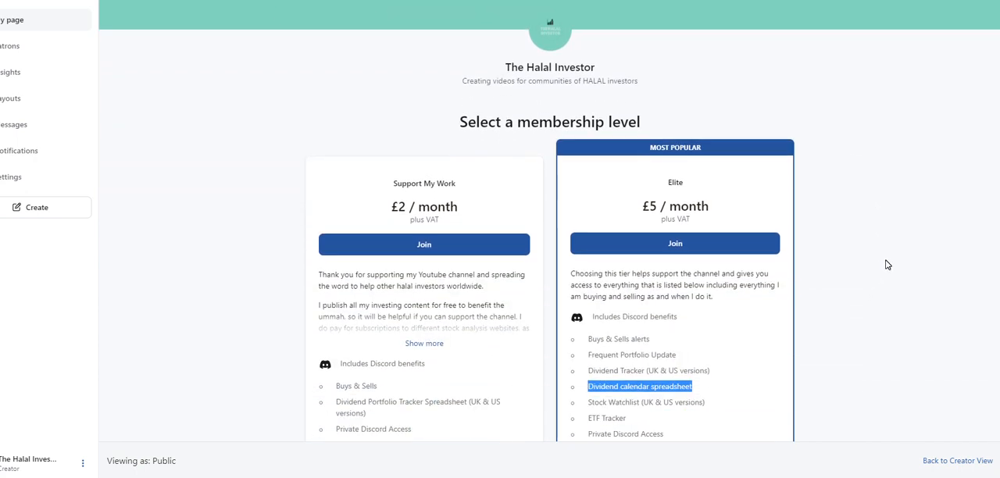